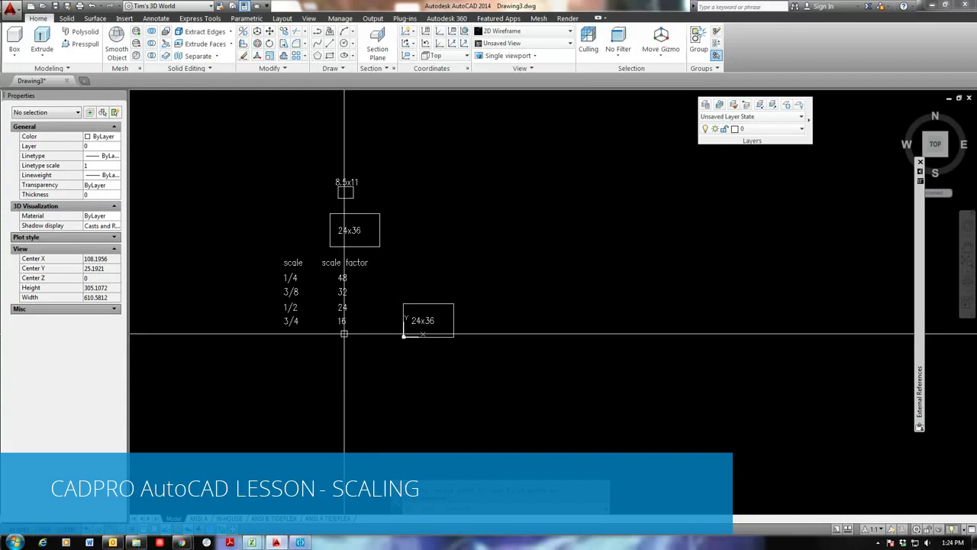
# Pan and zoom to show the origin 24x36 copy, the scale table and the 8.5x11 and 24x36 sheets.
pyautogui.moveTo(362, 313); pyautogui.dragTo(418, 356, button='middle')
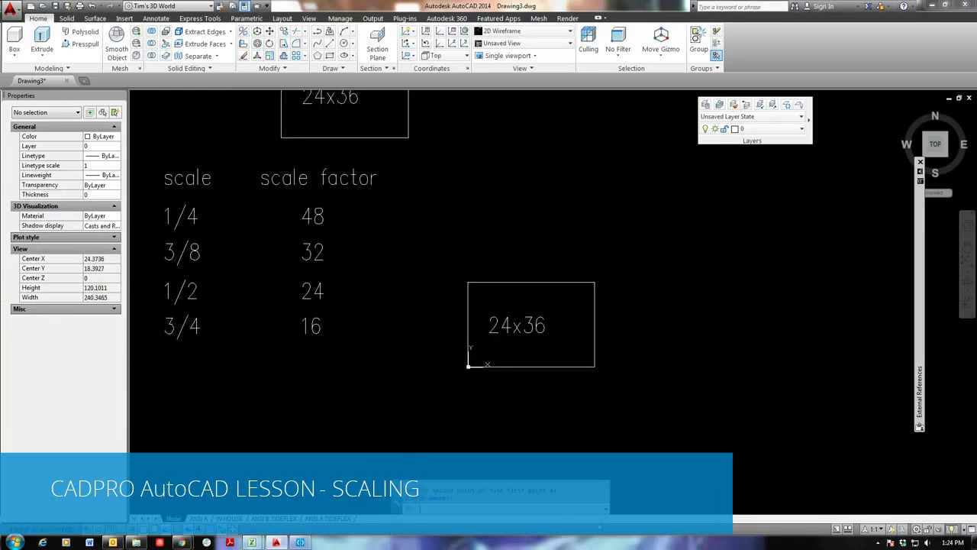
pyautogui.moveTo(327, 273); pyautogui.dragTo(382, 327, button='middle')
pyautogui.scroll(-2, 405, 298)
pyautogui.scroll(-2, 405, 297)
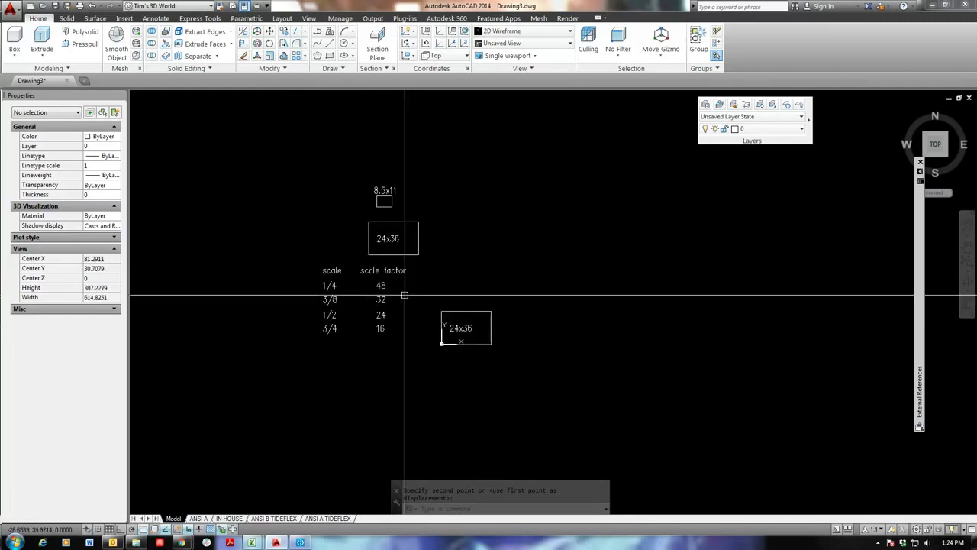
pyautogui.moveTo(436, 308); pyautogui.dragTo(394, 324, button='middle')
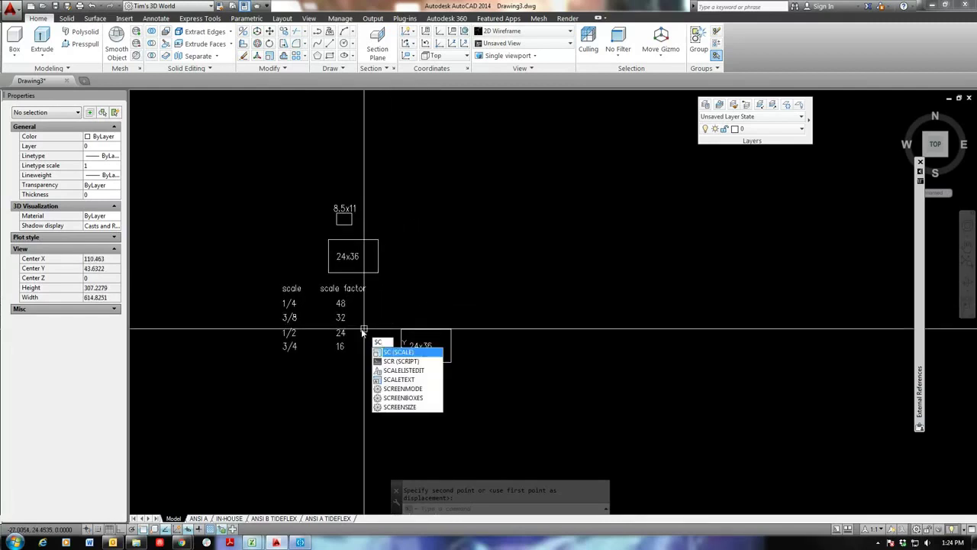
# Scale the 24x36 rectangle at the origin by 48 about its origin corner.
pyautogui.press('Return')
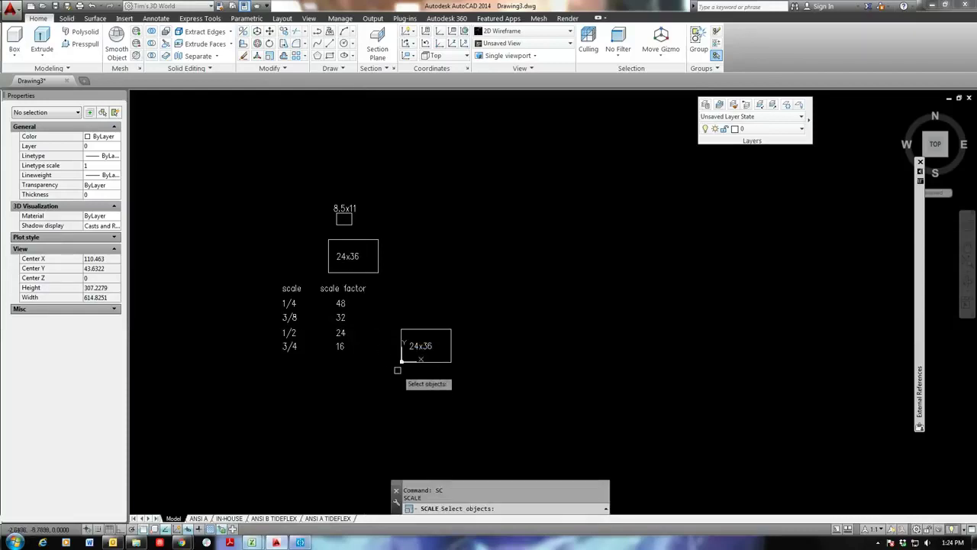
pyautogui.click(455, 356)
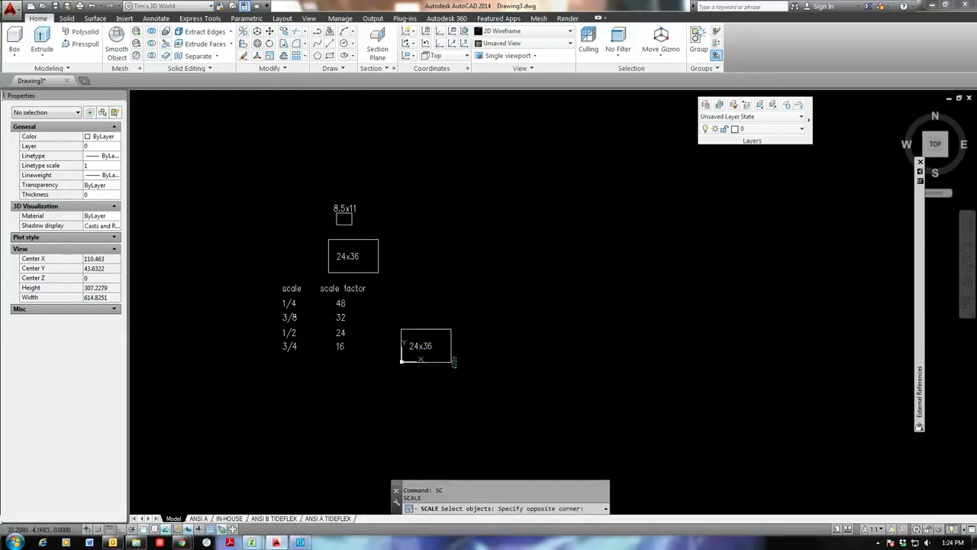
pyautogui.press('Return')
pyautogui.click(401, 360)
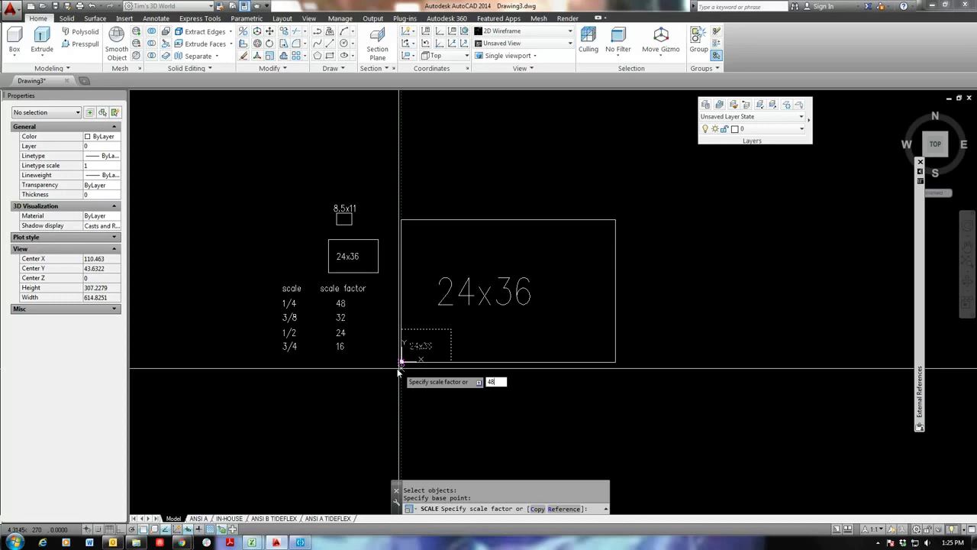
pyautogui.press('Return')
pyautogui.scroll(-2, 399, 363)
pyautogui.scroll(-3, 519, 393)
pyautogui.scroll(10, 421, 351)
pyautogui.scroll(-1, 502, 382)
pyautogui.scroll(1, 462, 393)
pyautogui.scroll(-8, 379, 359)
# Copy the upper 24x36 sheet and its label to the clipboard.
pyautogui.click(380, 313)
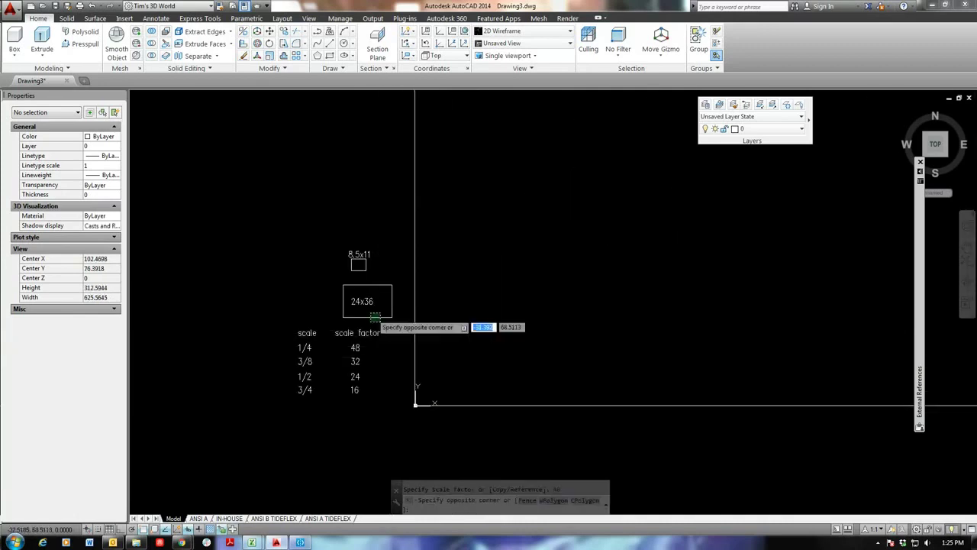
pyautogui.click(345, 300)
pyautogui.rightClick(344, 300)
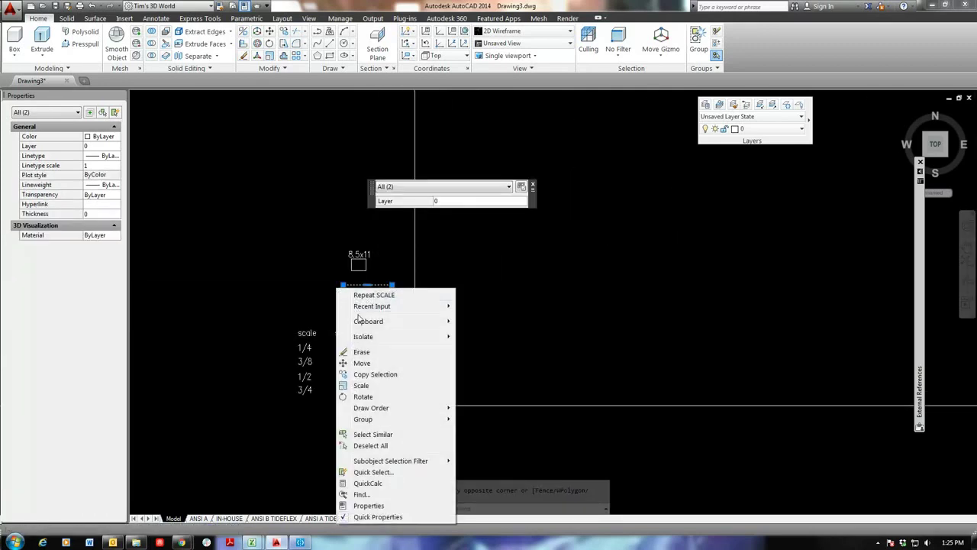
pyautogui.moveTo(369, 321)
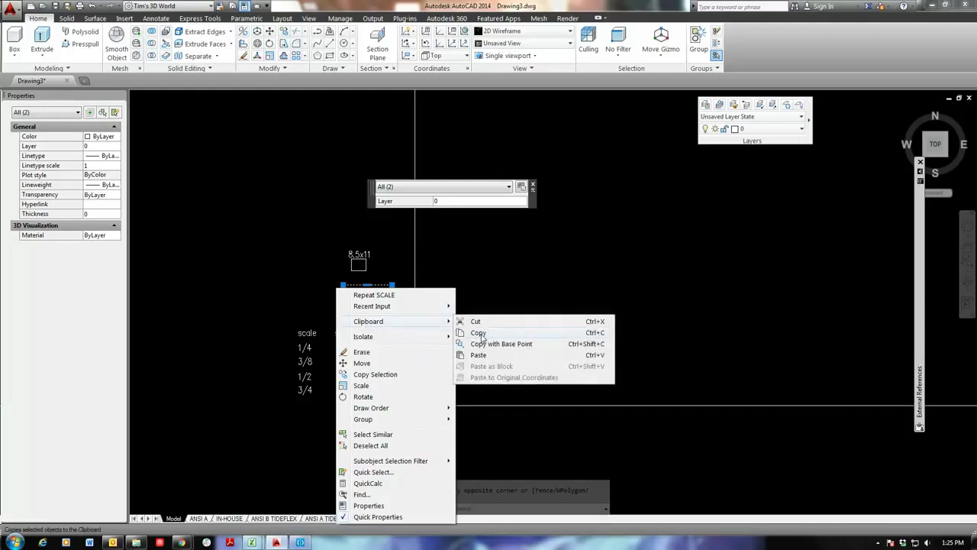
pyautogui.click(479, 334)
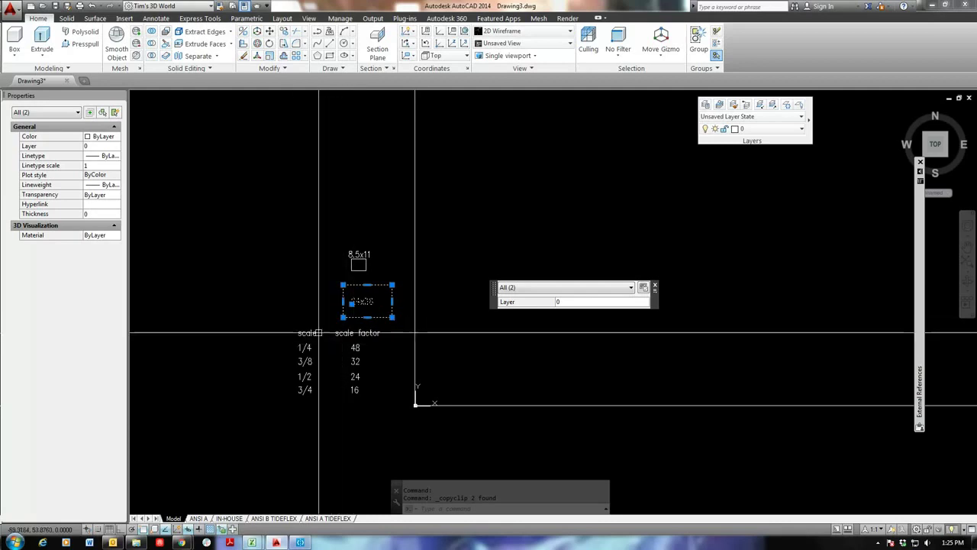
# Move the 24x36 sheet so its lower-left corner sits on the origin.
pyautogui.write('m')
pyautogui.press('Return')
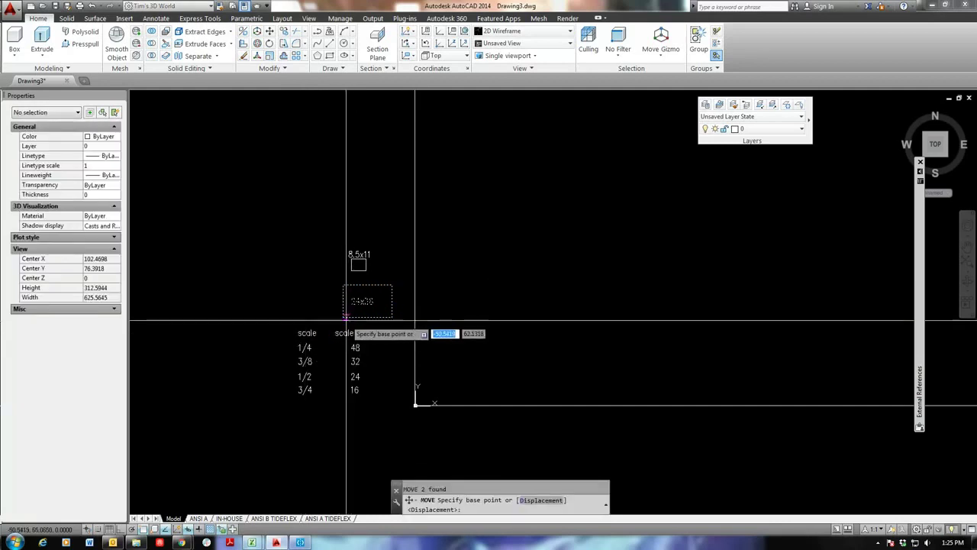
pyautogui.click(343, 316)
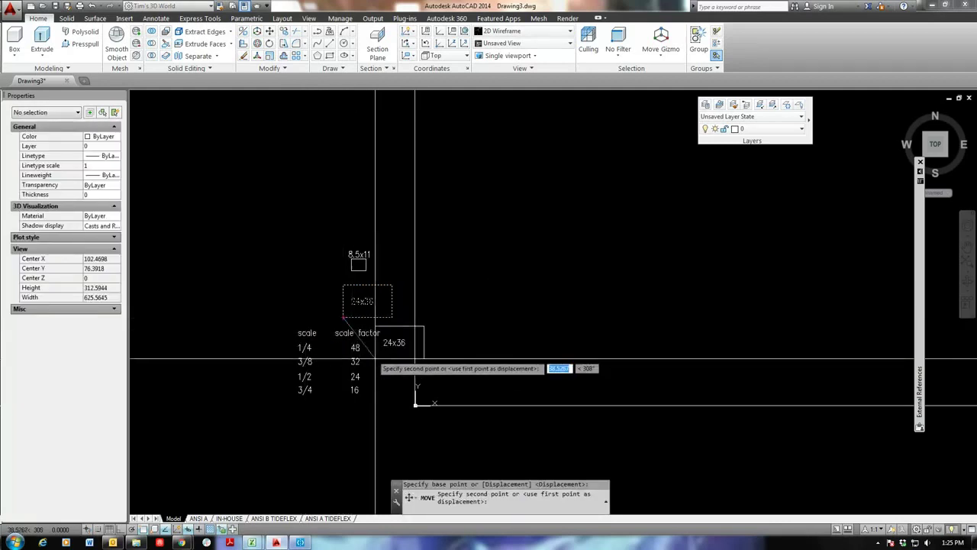
pyautogui.click(416, 404)
pyautogui.scroll(2, 445, 391)
# Restore the copied 24x36 sheet above the scale table.
pyautogui.click(474, 379)
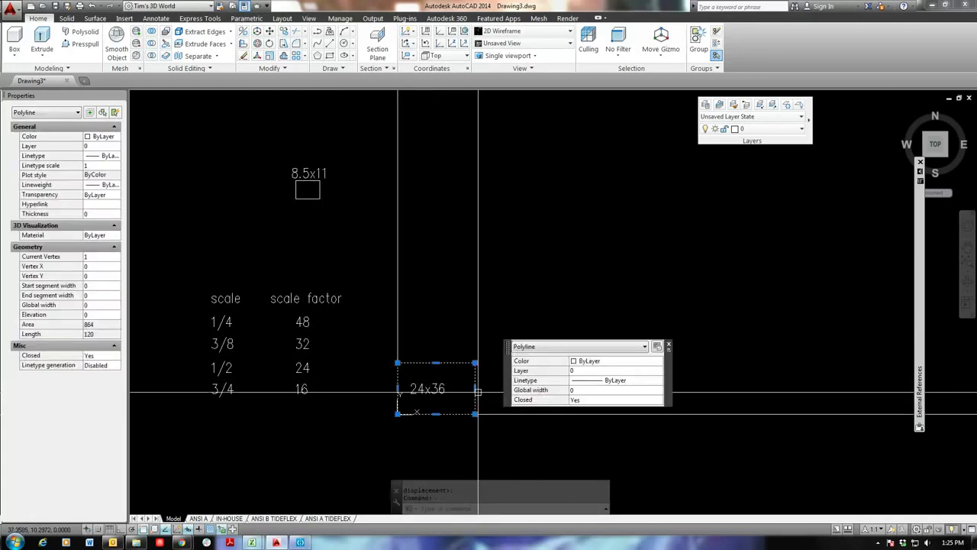
pyautogui.click(431, 390)
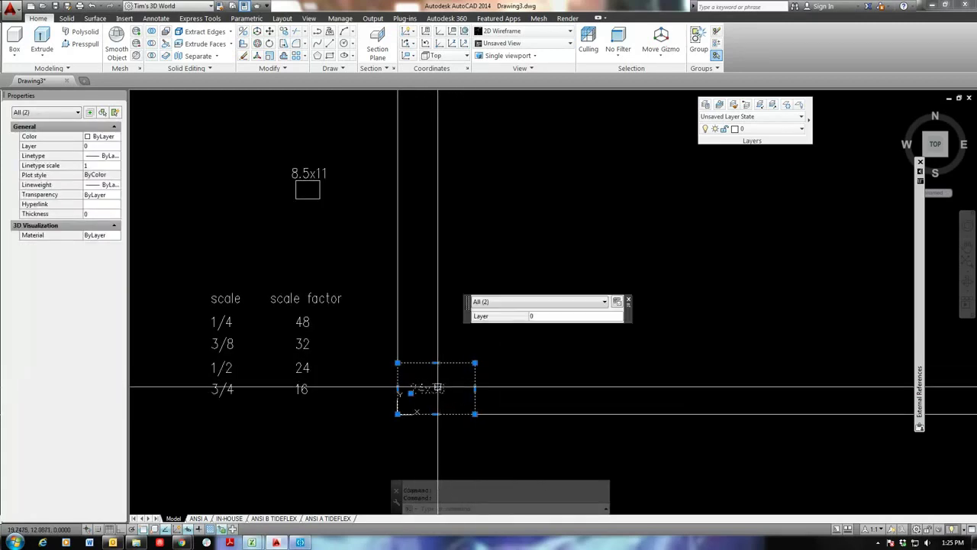
pyautogui.press('Return')
pyautogui.click(397, 413)
pyautogui.click(239, 291)
pyautogui.press('Escape')
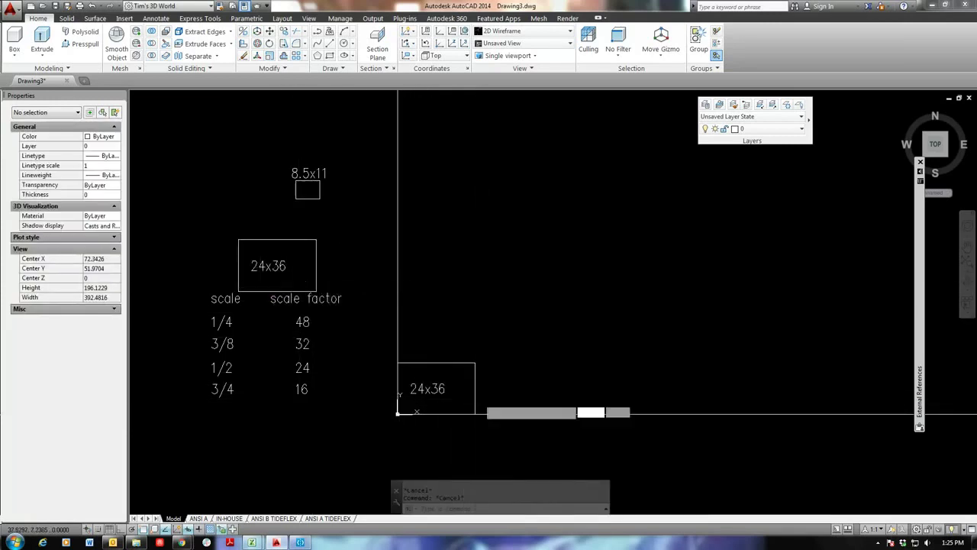
# Erase the 24x36 label from the rectangle at the origin, leaving it unlabelled.
pyautogui.click(450, 389)
pyautogui.click(430, 387)
pyautogui.press('Escape')
pyautogui.click(436, 391)
pyautogui.press('Delete')
pyautogui.click(472, 395)
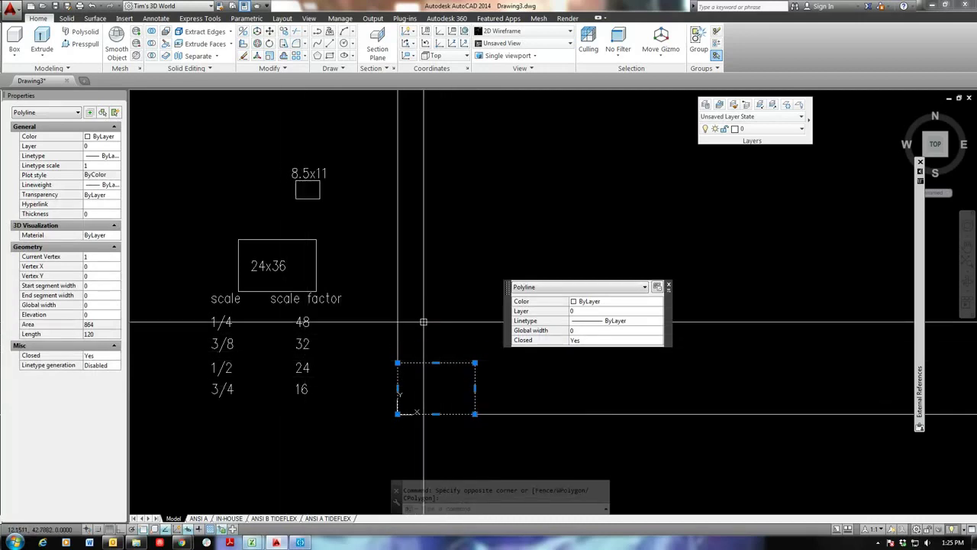
pyautogui.write('sc')
# Scale the origin rectangle by 32 so it nests inside the 48 one.
pyautogui.press('Return')
pyautogui.write('32')
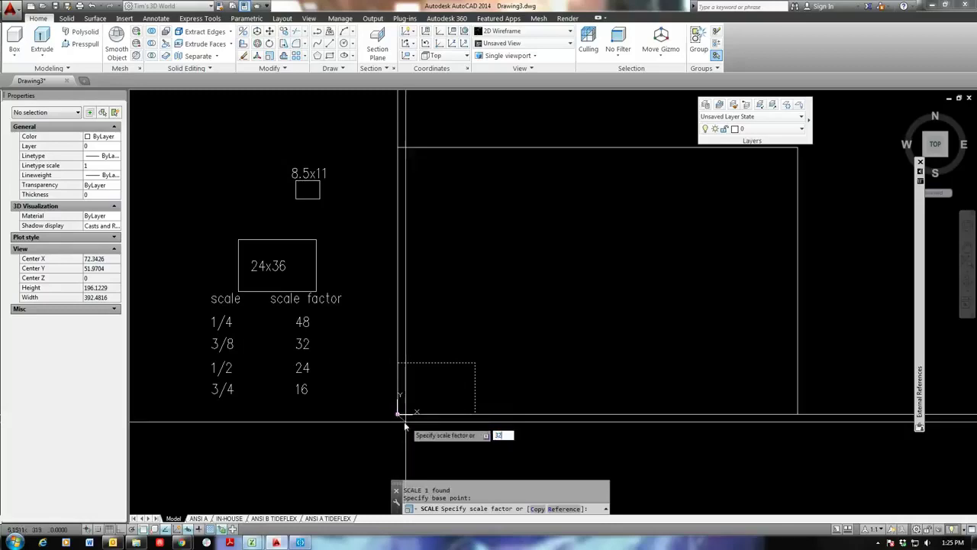
pyautogui.press('Return')
pyautogui.scroll(-8, 409, 416)
pyautogui.scroll(-3, 439, 397)
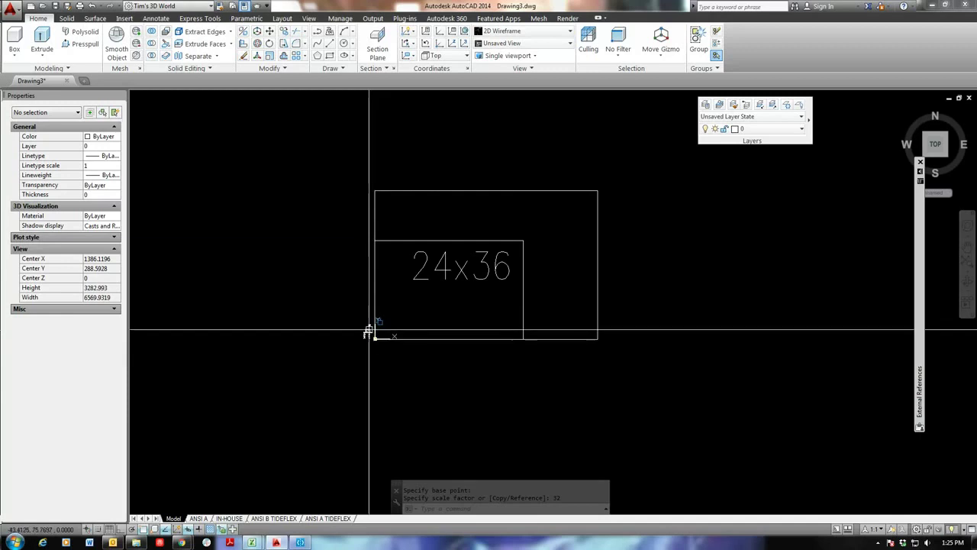
pyautogui.scroll(-5, 389, 344)
# Copy the upper 24x36 rectangle to the origin with Copy Selection.
pyautogui.click(399, 379)
pyautogui.click(356, 305)
pyautogui.rightClick(356, 291)
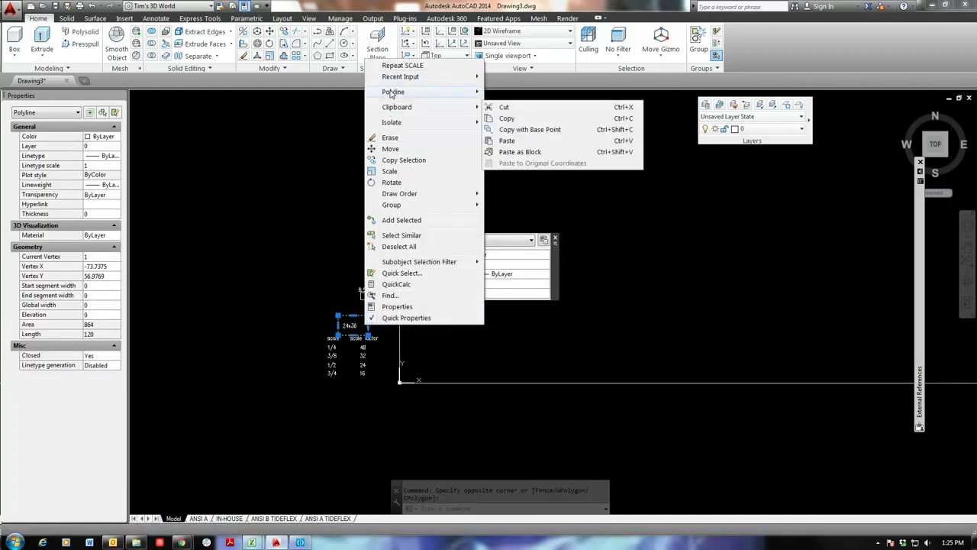
pyautogui.moveTo(401, 76)
pyautogui.click(525, 102)
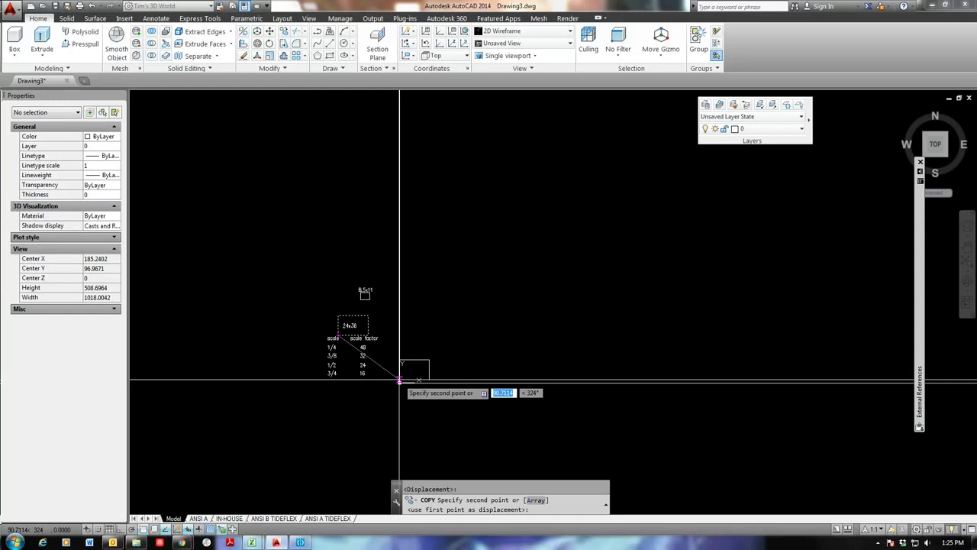
pyautogui.rightClick(456, 373)
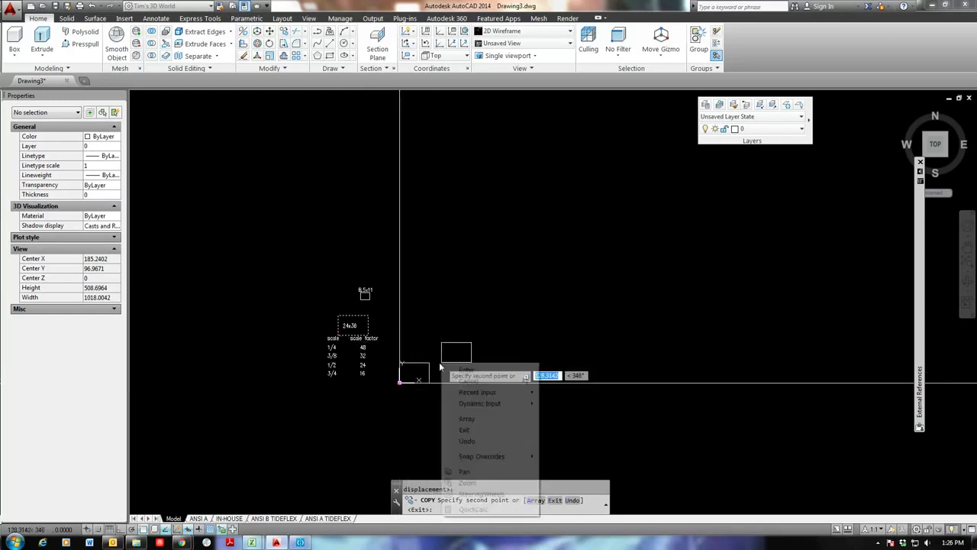
pyautogui.click(456, 373)
pyautogui.scroll(4, 441, 360)
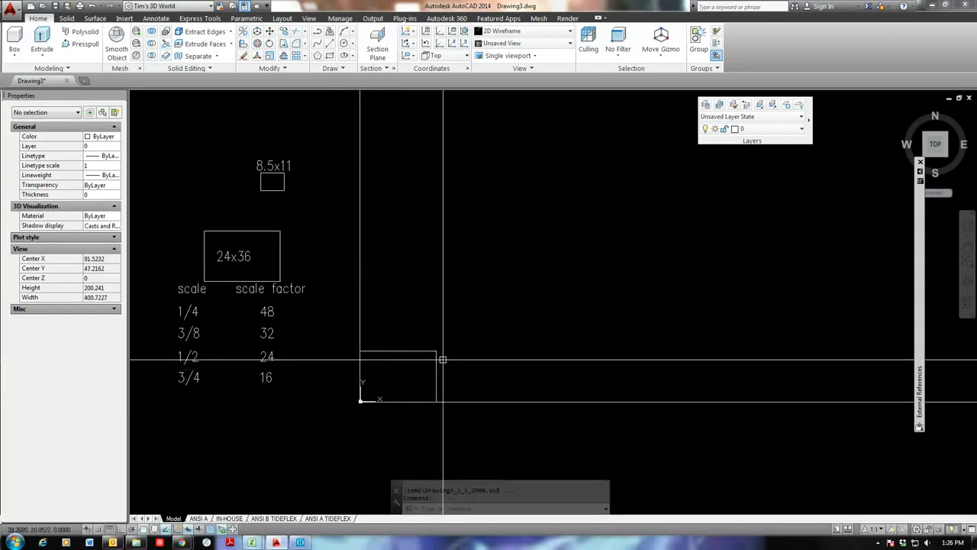
# Scale the new origin rectangle by 24 from its lower-left corner.
pyautogui.click(412, 353)
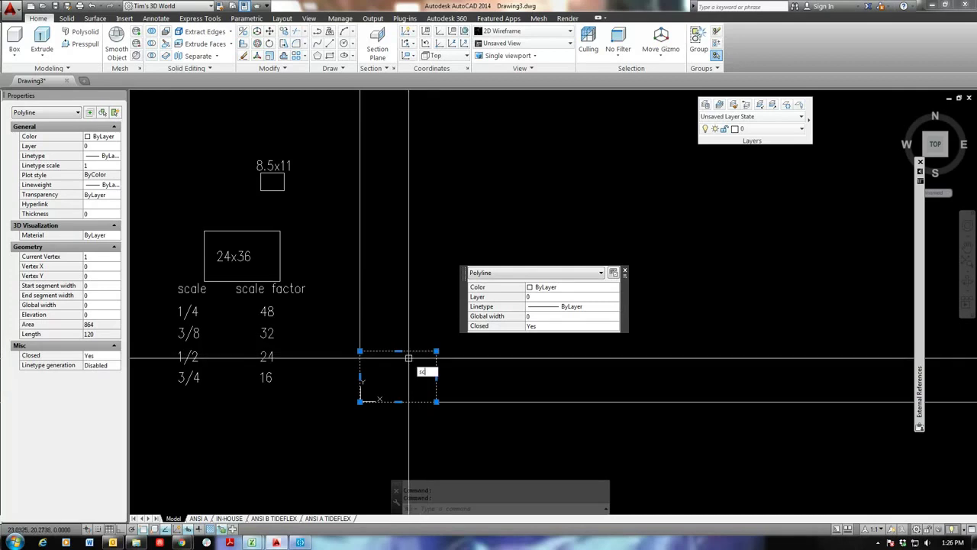
pyautogui.press('Return')
pyautogui.click(361, 398)
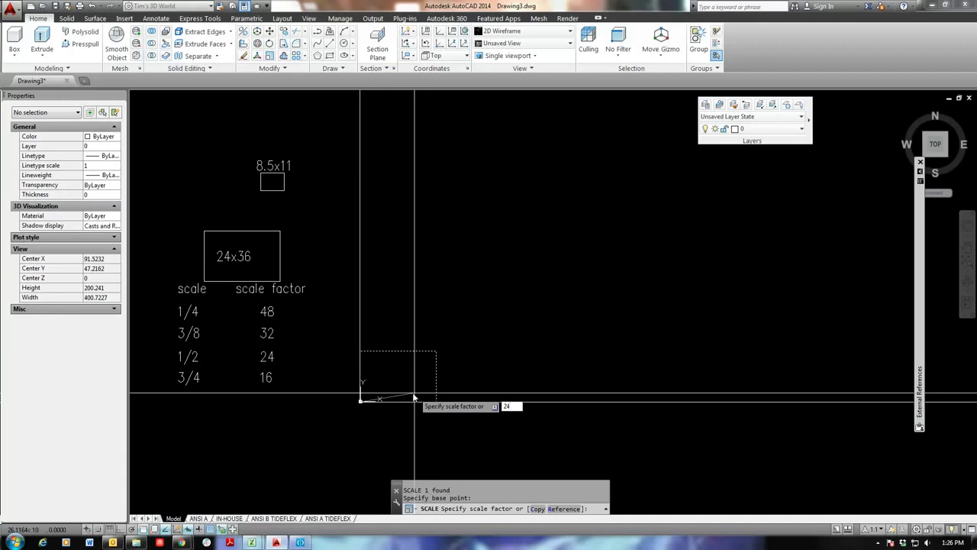
pyautogui.press('Return')
pyautogui.scroll(-10, 443, 352)
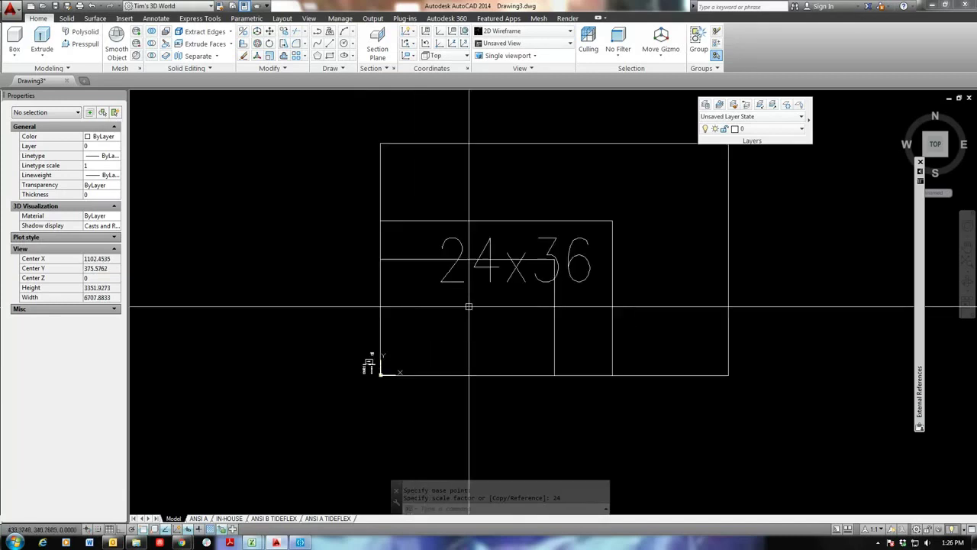
# Reposition the large 24x36 label using its grip.
pyautogui.click(441, 280)
pyautogui.click(440, 280)
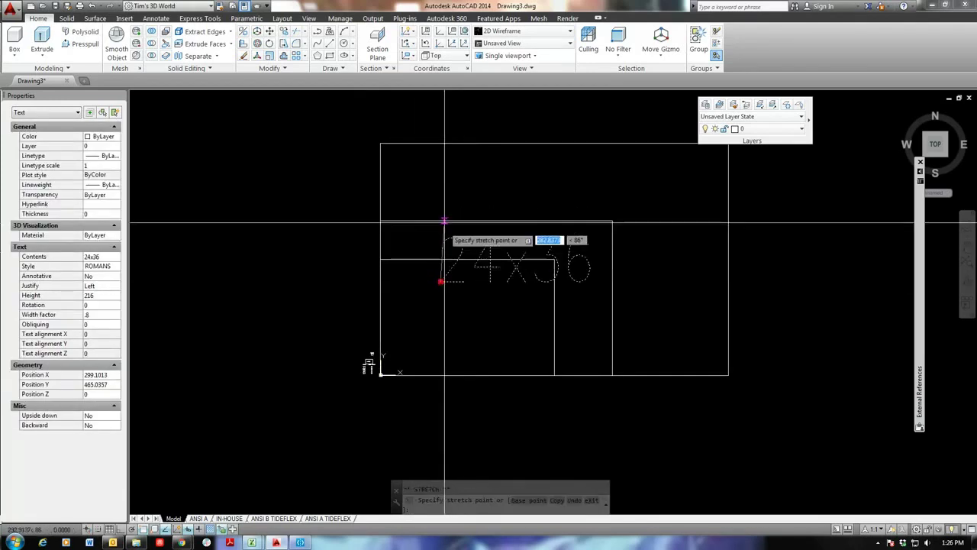
pyautogui.scroll(-1, 387, 310)
pyautogui.scroll(-3, 359, 324)
pyautogui.scroll(-2, 339, 329)
pyautogui.click(339, 330)
pyautogui.click(345, 327)
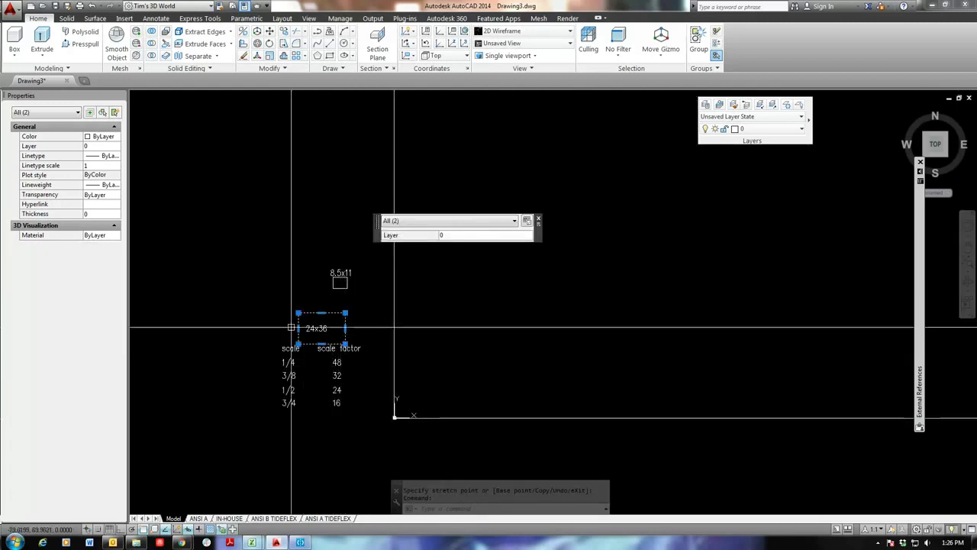
# Copy the upper 24x36 sheet to the origin with CO.
pyautogui.press('Escape')
pyautogui.write('co')
pyautogui.press('Return')
pyautogui.click(298, 344)
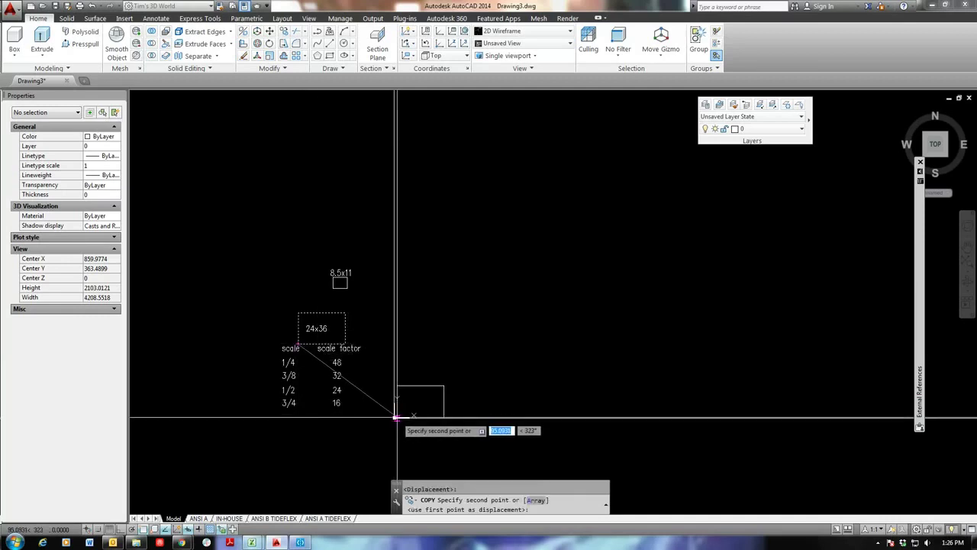
pyautogui.rightClick(445, 388)
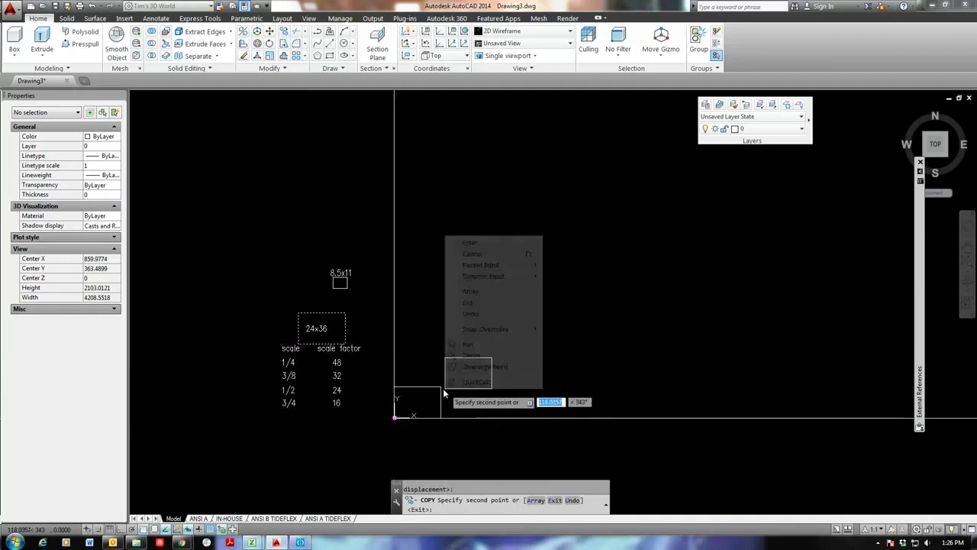
pyautogui.click(472, 254)
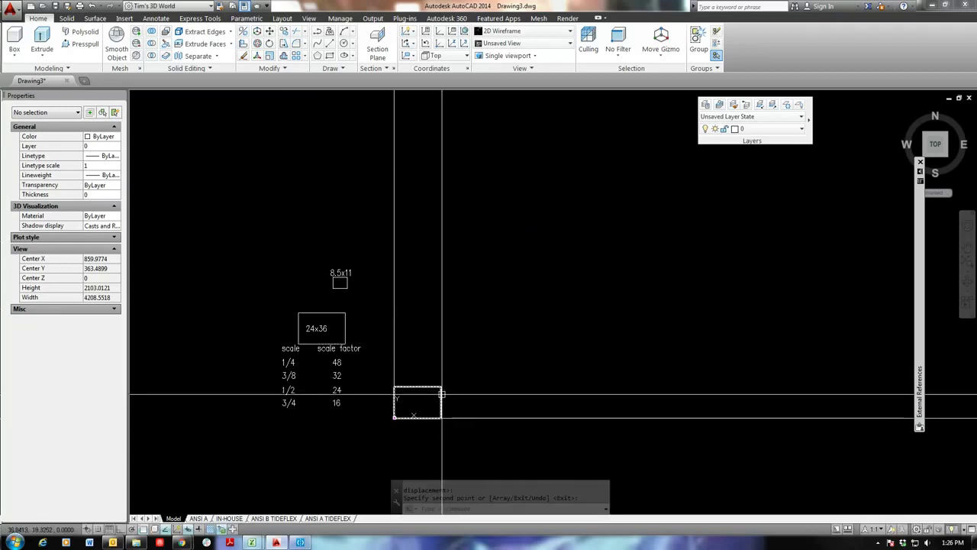
# Scale the origin copy by 16 from its lower-left corner and delete the duplicate 24x36 label.
pyautogui.click(394, 403)
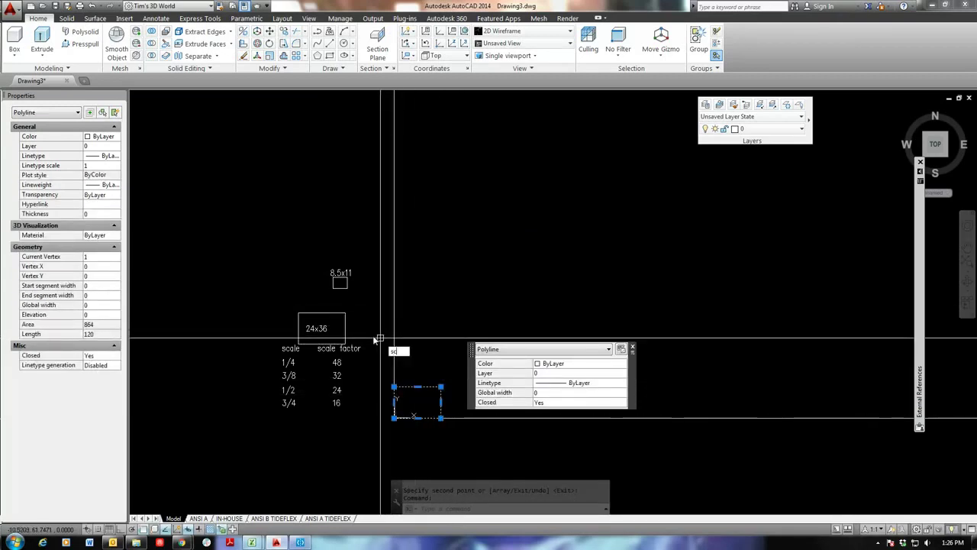
pyautogui.press('Return')
pyautogui.click(394, 416)
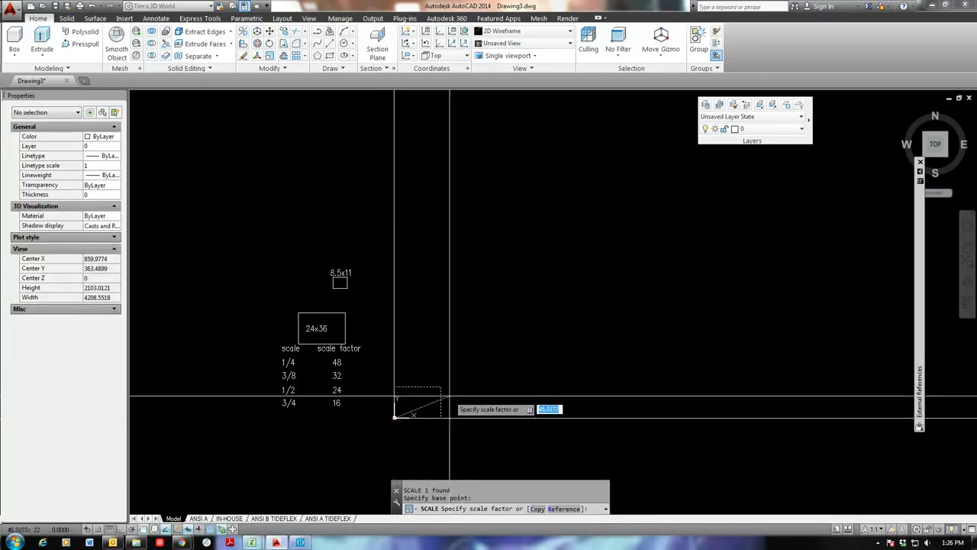
pyautogui.press('Return')
pyautogui.scroll(-3, 447, 415)
pyautogui.scroll(-2, 436, 381)
pyautogui.scroll(2, 447, 321)
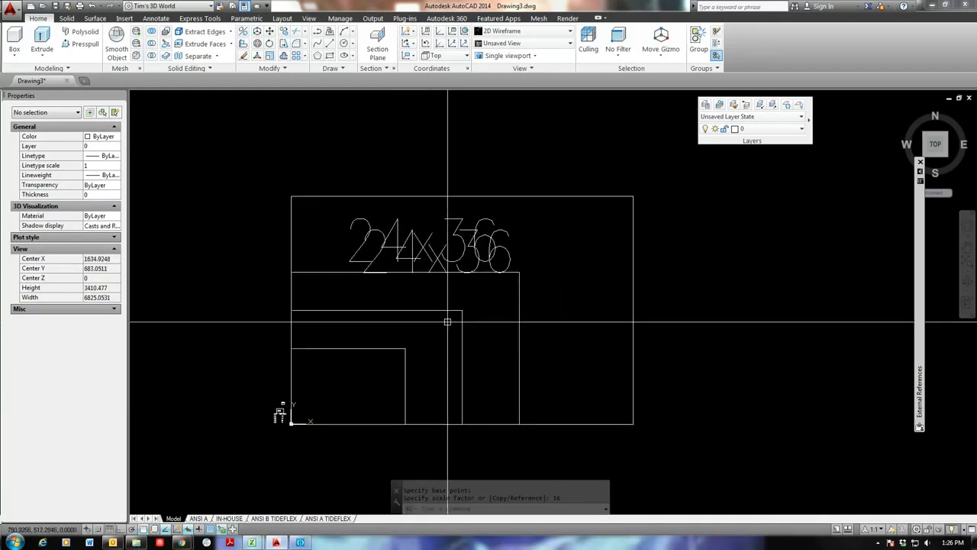
pyautogui.click(414, 260)
pyautogui.press('Delete')
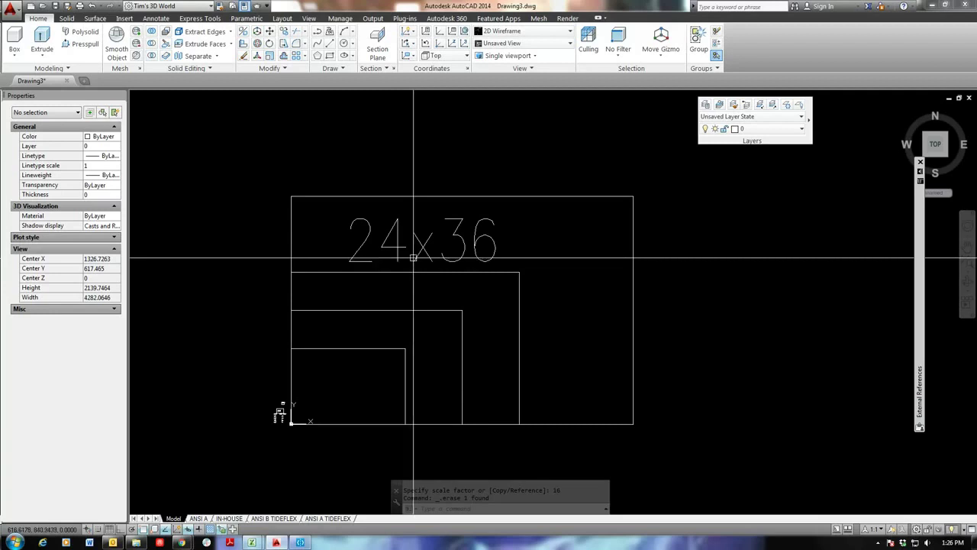
pyautogui.scroll(-2, 413, 258)
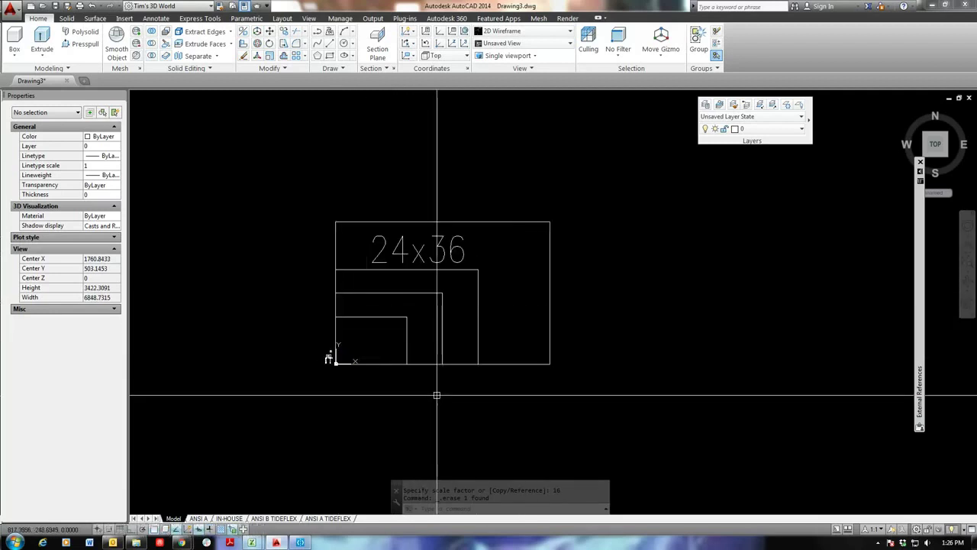
pyautogui.scroll(4, 343, 338)
pyautogui.scroll(3, 351, 351)
pyautogui.scroll(3, 351, 348)
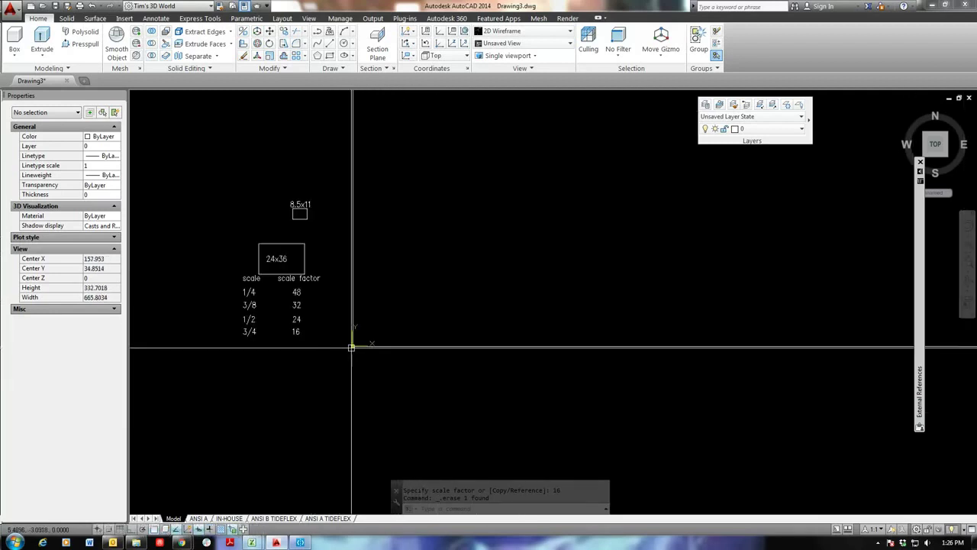
pyautogui.scroll(-2, 271, 317)
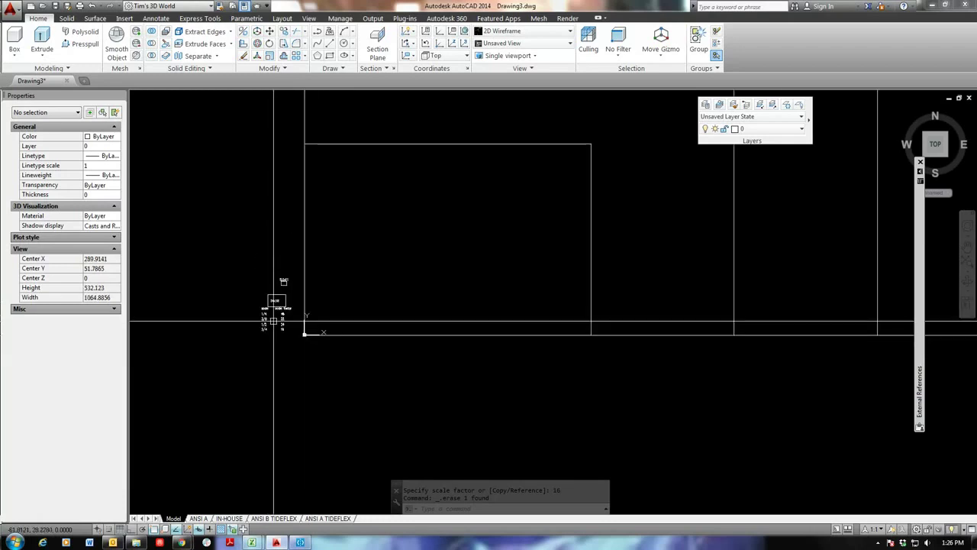
pyautogui.scroll(2, 274, 321)
pyautogui.scroll(-2, 352, 298)
pyautogui.moveTo(395, 295); pyautogui.dragTo(382, 373, button='middle')
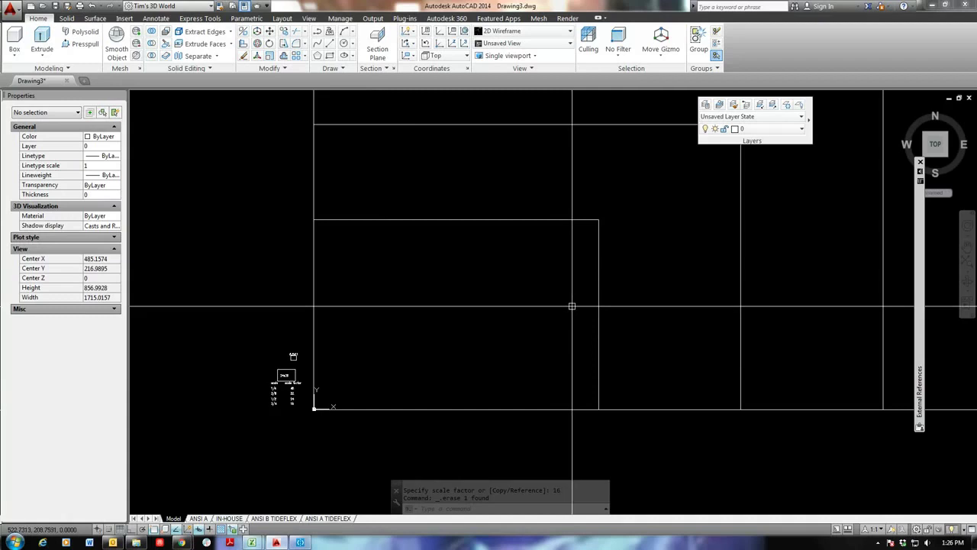
pyautogui.scroll(-3, 572, 305)
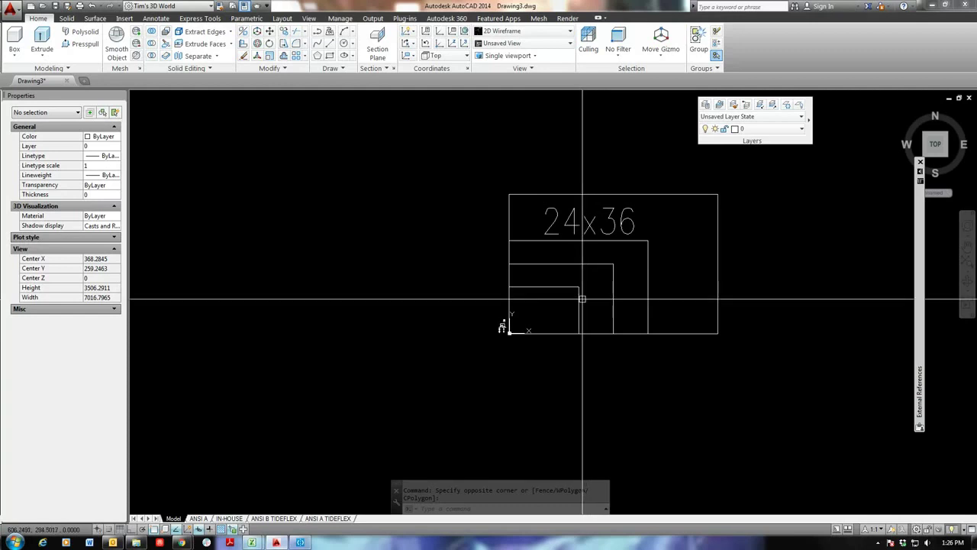
pyautogui.scroll(2, 506, 304)
pyautogui.scroll(3, 506, 302)
pyautogui.scroll(2, 508, 300)
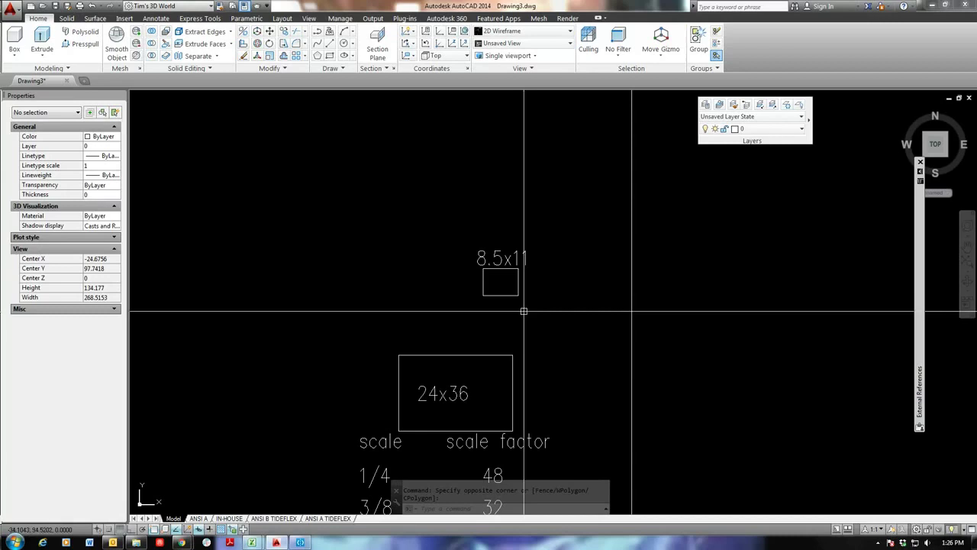
# Copy the 8.5x11 rectangle to a spot right of the nested 24x36 frames.
pyautogui.click(518, 295)
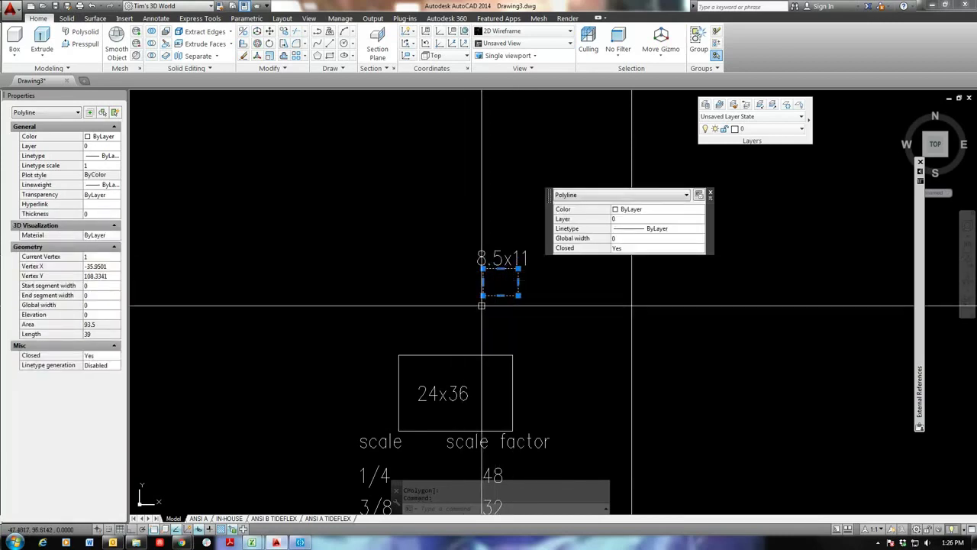
pyautogui.write('c')
pyautogui.press('Return')
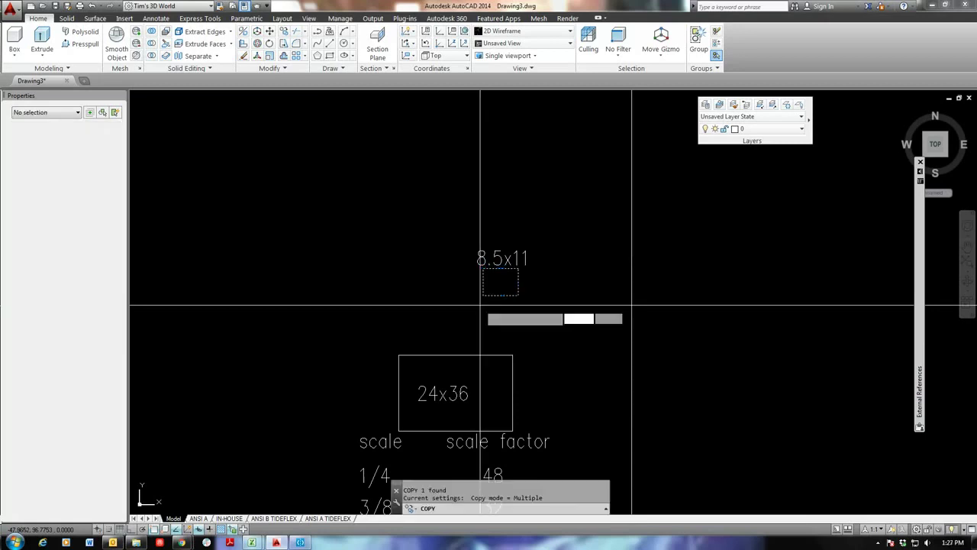
pyautogui.click(481, 296)
pyautogui.scroll(-3, 502, 324)
pyautogui.moveTo(683, 400)
pyautogui.mouseDown(button='middle')
pyautogui.moveTo(378, 322)
pyautogui.moveTo(385, 309)
pyautogui.mouseUp(button='middle')
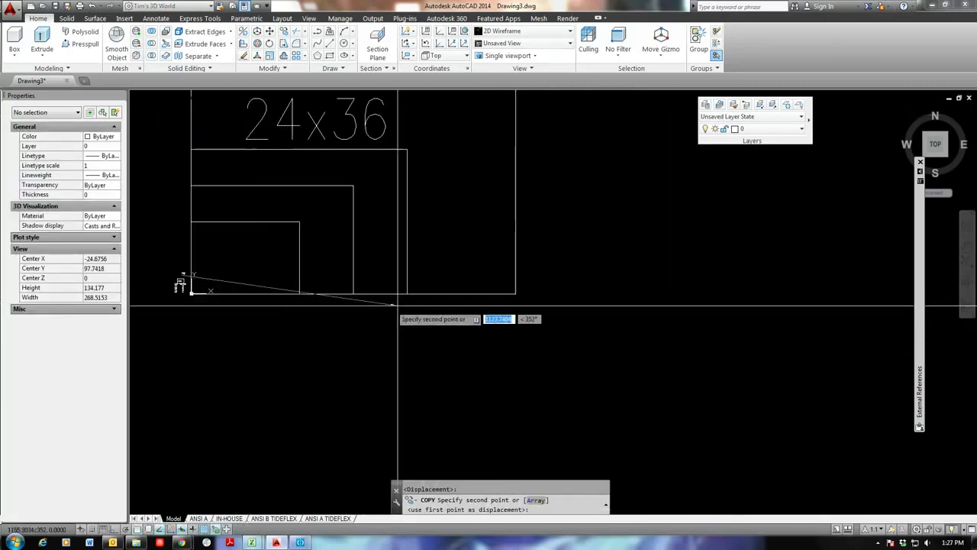
pyautogui.scroll(4, 592, 293)
pyautogui.rightClick(586, 294)
pyautogui.click(609, 304)
pyautogui.scroll(3, 582, 286)
pyautogui.scroll(2, 572, 279)
# Scale the 8.5x11 copy by 48 from its lower-left corner.
pyautogui.moveTo(572, 264); pyautogui.dragTo(554, 239)
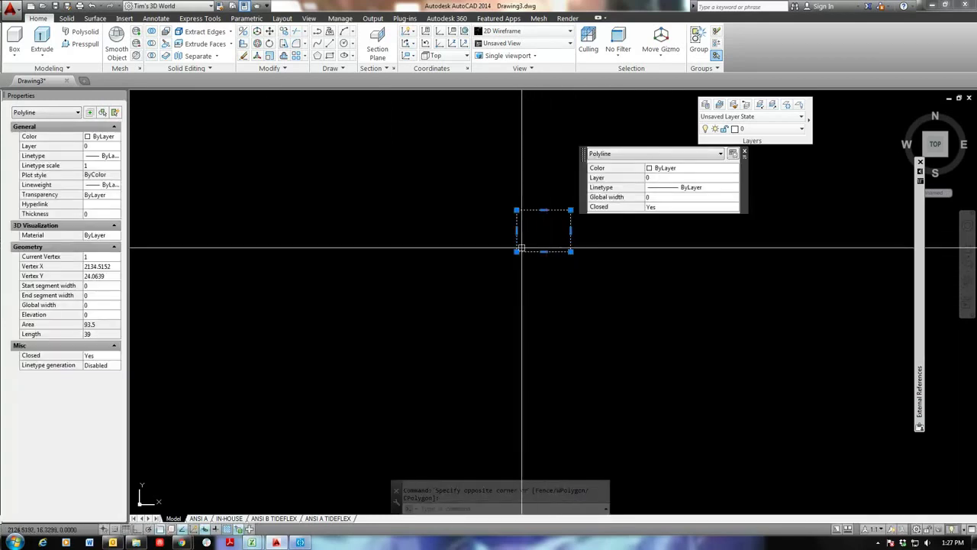
pyautogui.press('Return')
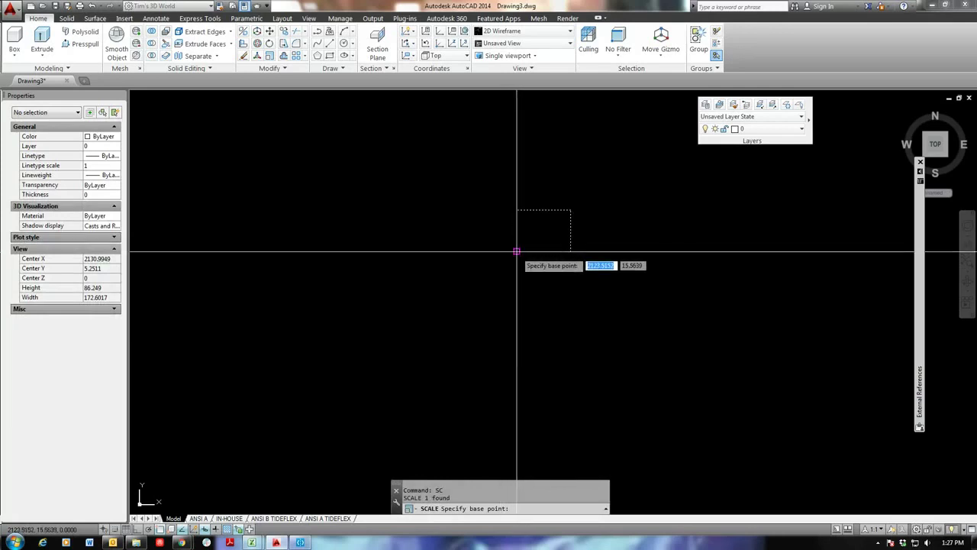
pyautogui.click(517, 250)
pyautogui.press('Return')
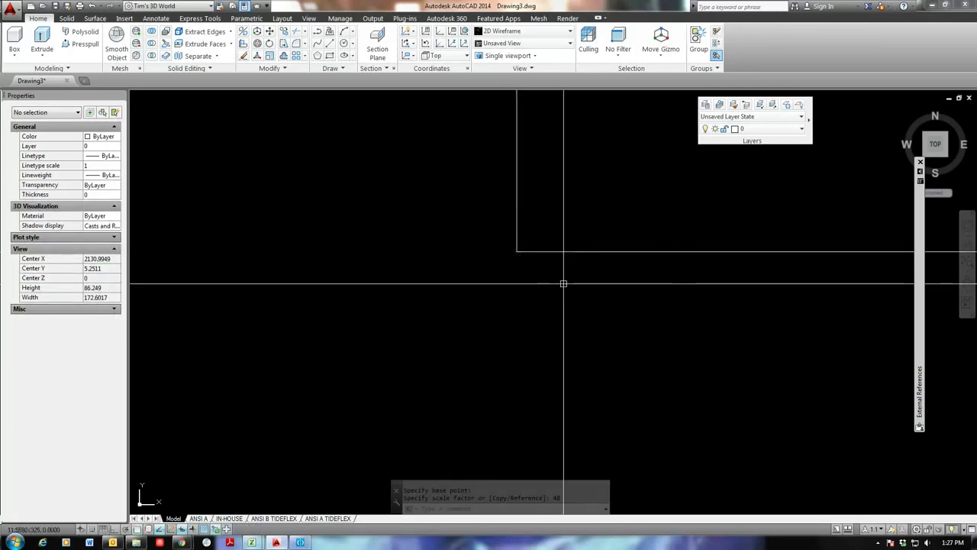
pyautogui.scroll(-2, 578, 281)
pyautogui.scroll(-3, 527, 301)
pyautogui.scroll(2, 509, 303)
pyautogui.rightClick(469, 293)
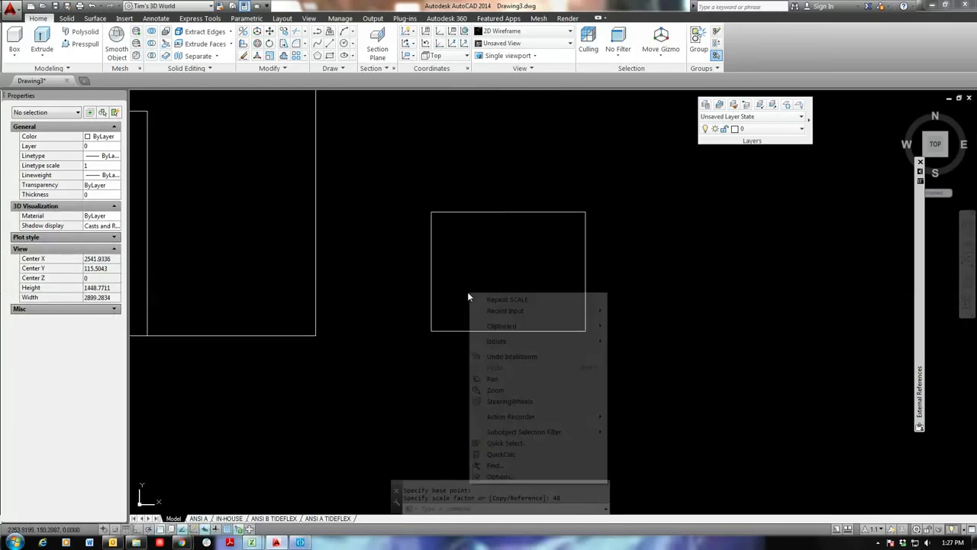
pyautogui.click(393, 319)
pyautogui.scroll(-1, 375, 312)
pyautogui.scroll(1, 415, 278)
pyautogui.scroll(-2, 589, 331)
pyautogui.scroll(-2, 360, 338)
pyautogui.press('Escape')
pyautogui.scroll(4, 352, 346)
# Select the 8.5x11 rectangle, cancel an accidental arc conversion and deselect it.
pyautogui.scroll(-2, 353, 346)
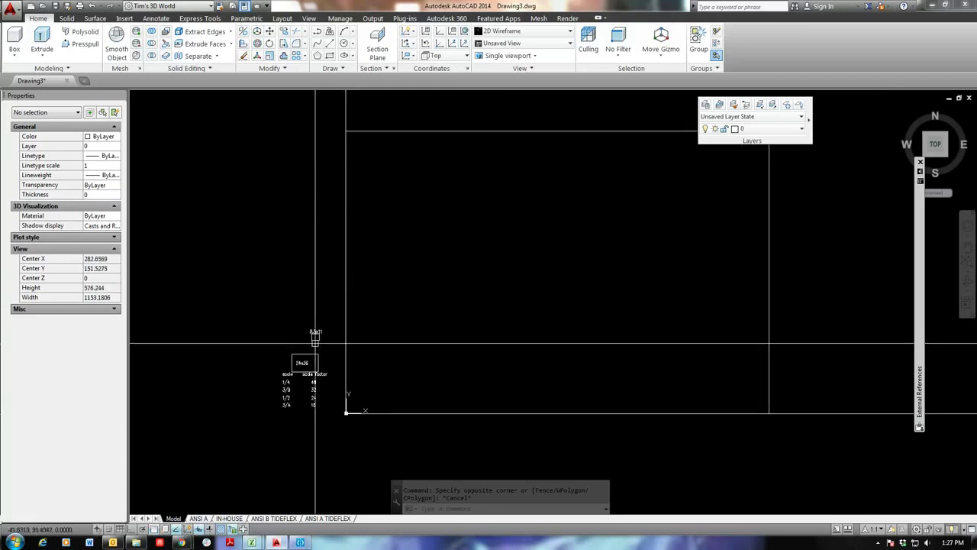
pyautogui.click(315, 337)
pyautogui.click(361, 380)
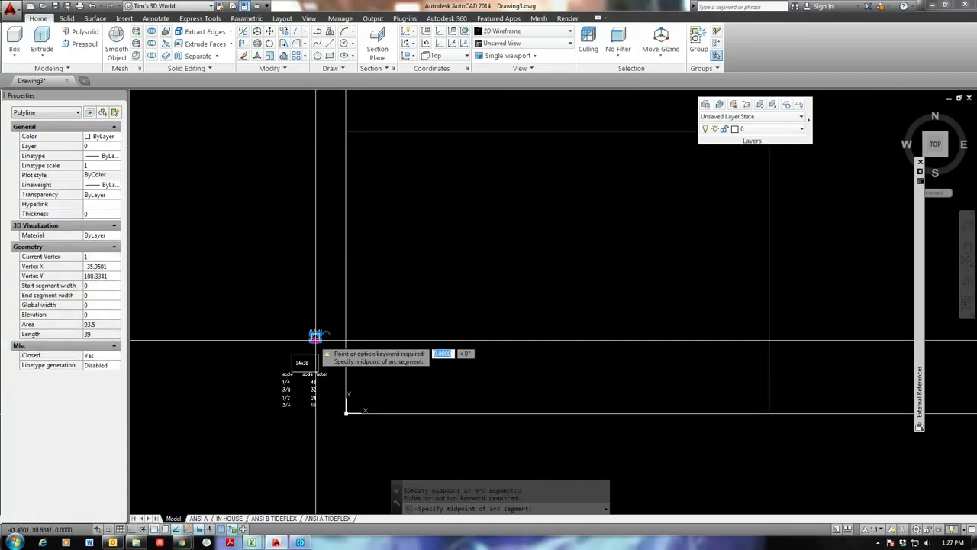
pyautogui.scroll(2, 317, 340)
pyautogui.press('Escape')
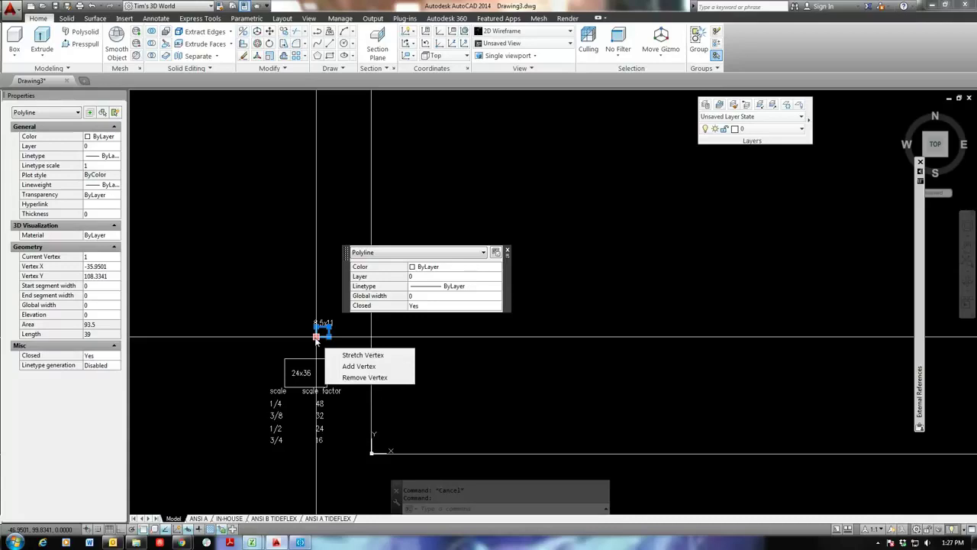
pyautogui.press('Escape')
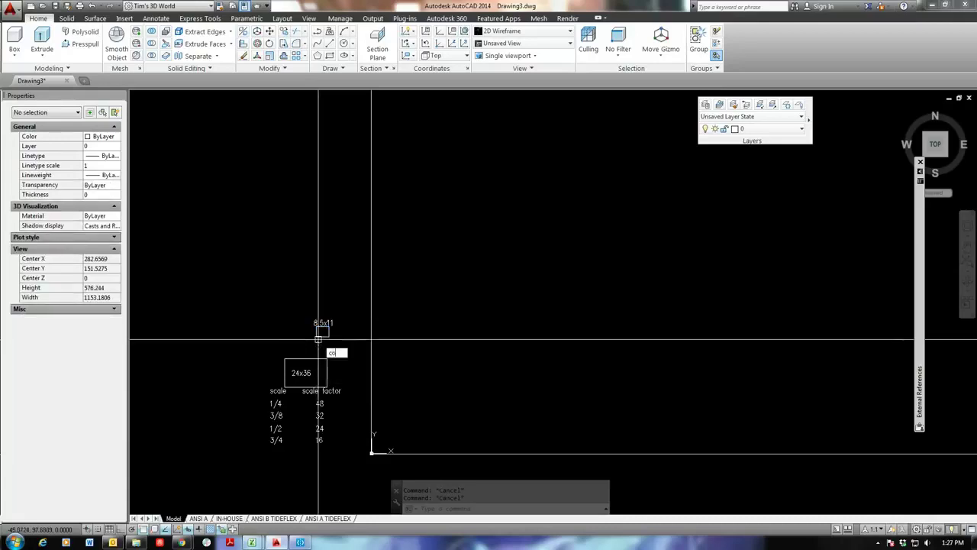
# Copy the small 8.5x11 rectangle to the origin and select the new copy.
pyautogui.press('Return')
pyautogui.scroll(2, 322, 338)
pyautogui.press('Return')
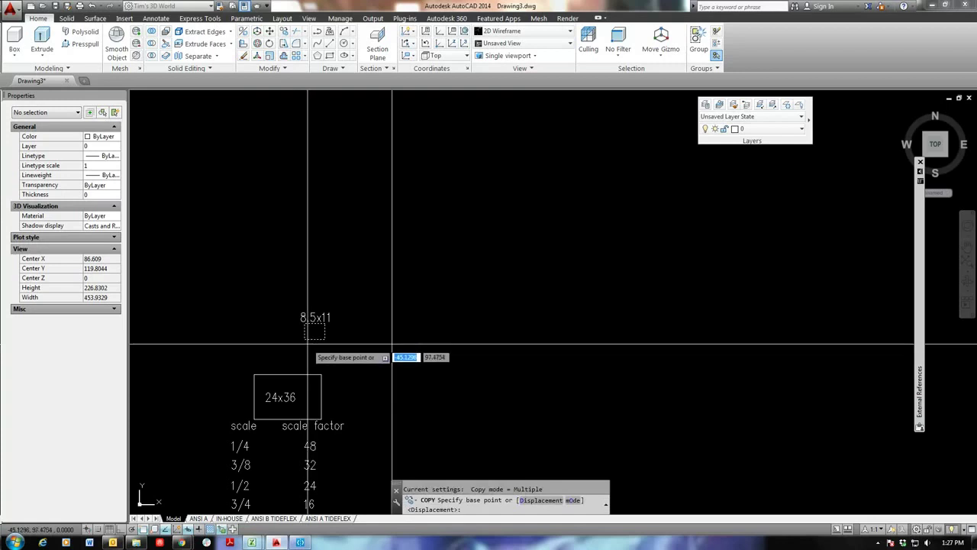
pyautogui.click(305, 339)
pyautogui.scroll(4, 448, 399)
pyautogui.scroll(3, 760, 372)
pyautogui.scroll(-3, 760, 372)
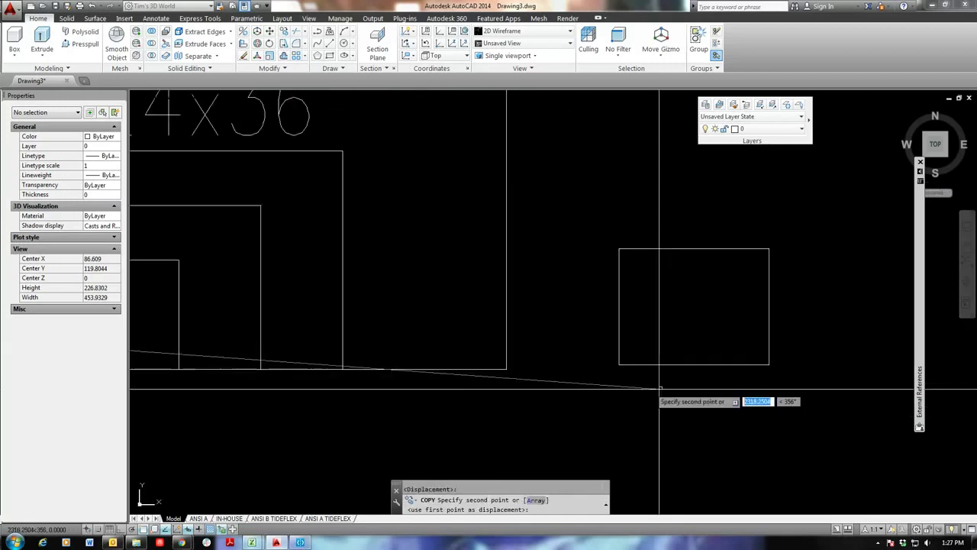
pyautogui.scroll(3, 634, 334)
pyautogui.scroll(2, 588, 334)
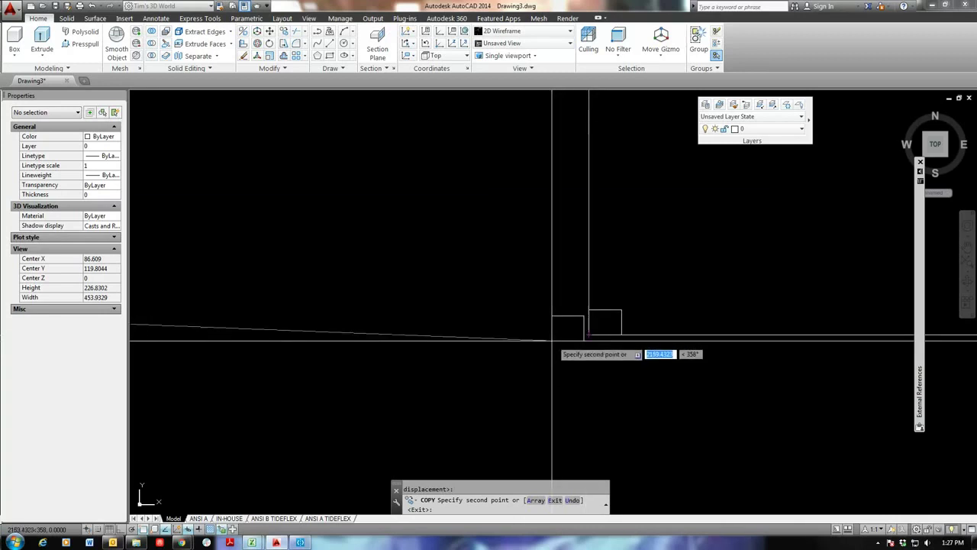
pyautogui.click(501, 370)
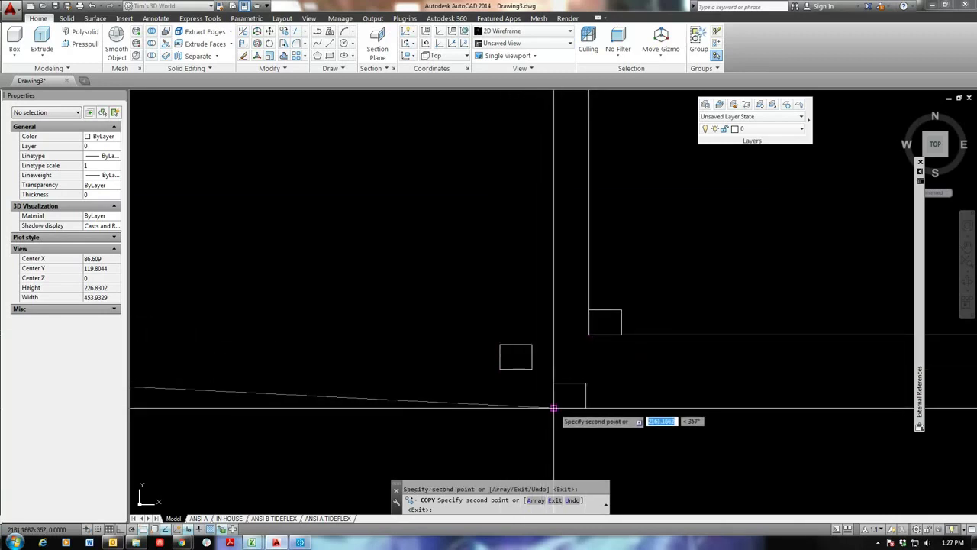
pyautogui.rightClick(554, 389)
pyautogui.click(578, 243)
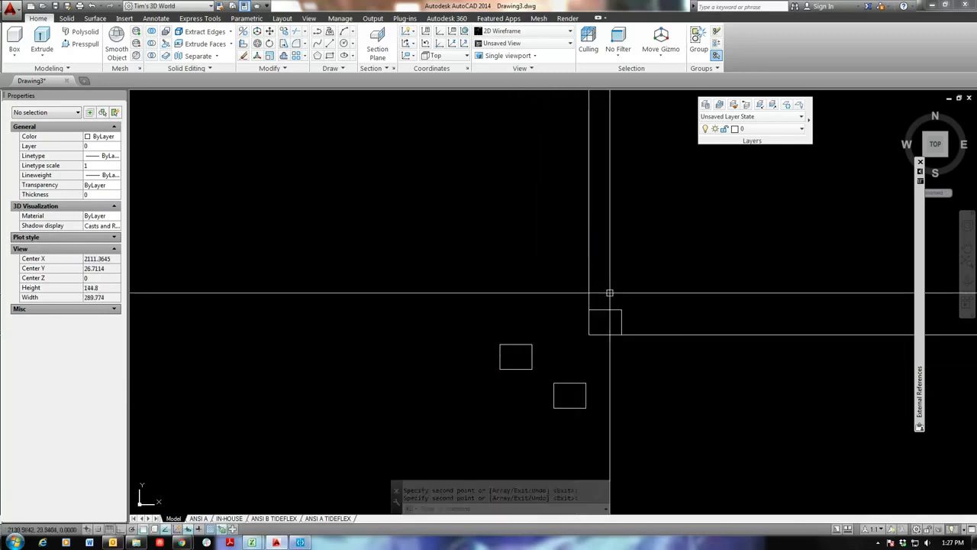
pyautogui.click(620, 321)
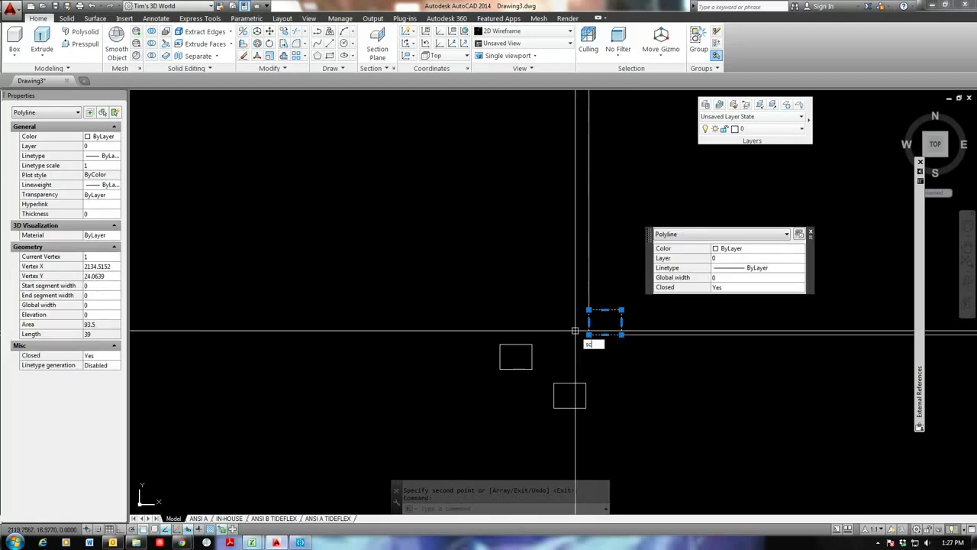
# Scale the selected rectangle by 32, then undo that scaling.
pyautogui.press('Return')
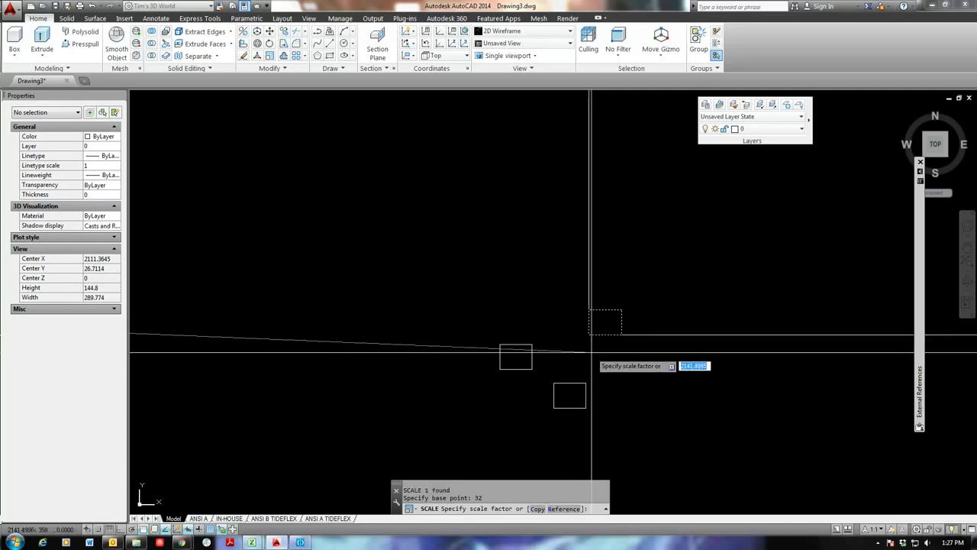
pyautogui.write('32')
pyautogui.press('Return')
pyautogui.scroll(-10, 562, 324)
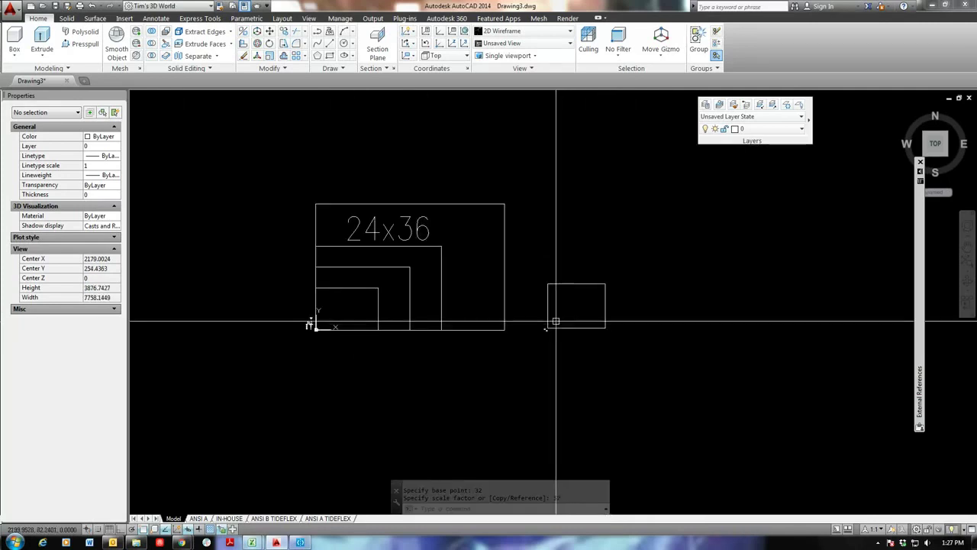
pyautogui.hotkey('ctrl', 'z')
pyautogui.hotkey('ctrl', 'z')
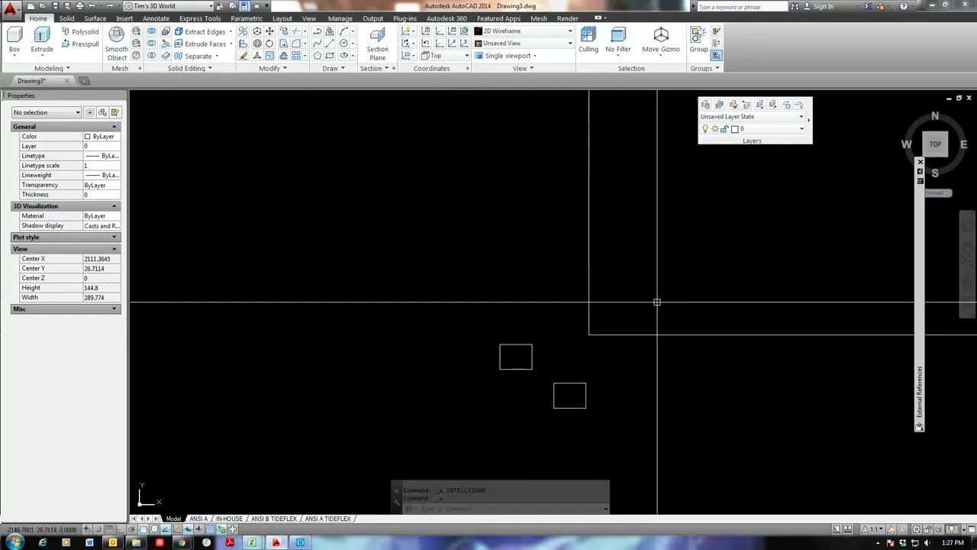
# Scale the small 8.5x11 rectangle by a factor of 48 about the origin.
pyautogui.click(600, 311)
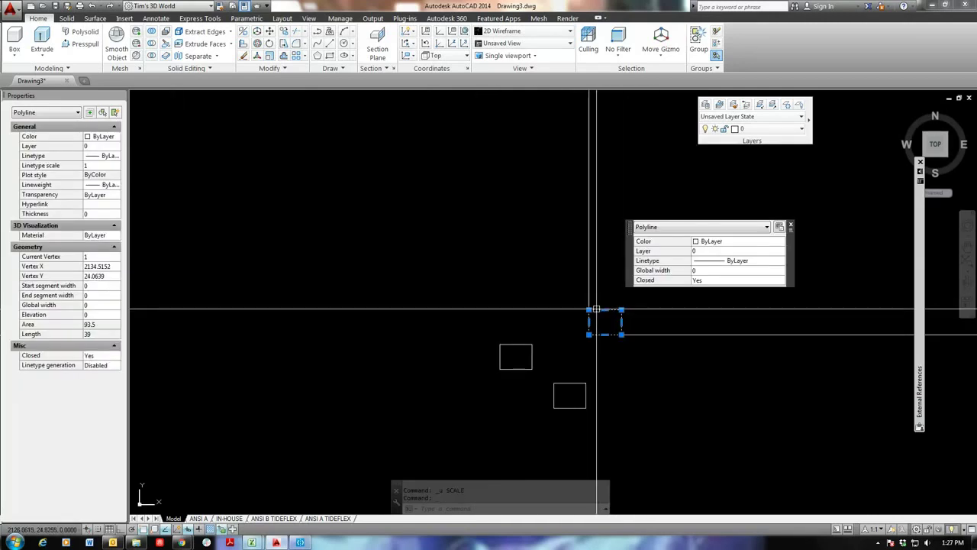
pyautogui.write('sc')
pyautogui.press('Return')
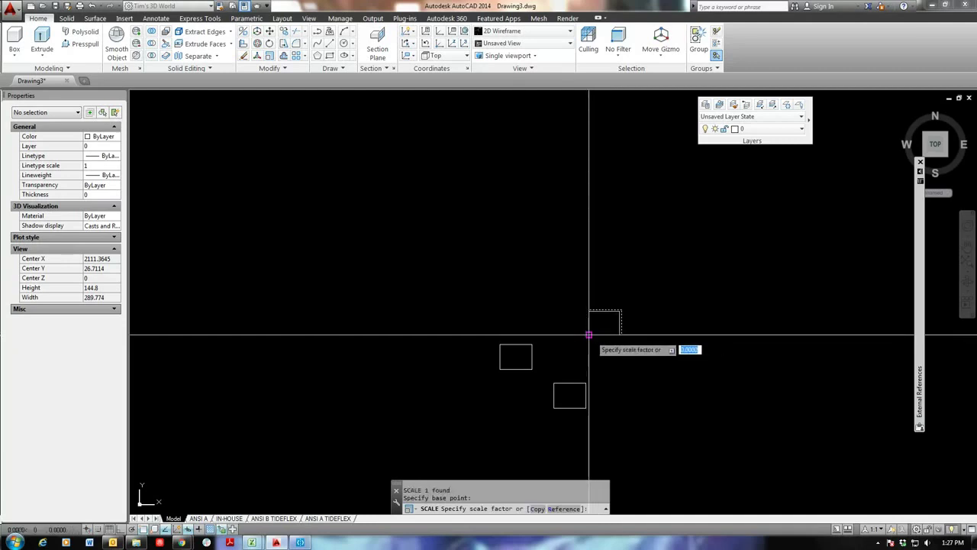
pyautogui.scroll(8, 588, 336)
pyautogui.moveTo(585, 349); pyautogui.dragTo(396, 326, button='middle')
pyautogui.scroll(-3, 396, 326)
pyautogui.scroll(-3, 428, 329)
pyautogui.scroll(-3, 451, 328)
pyautogui.scroll(-2, 460, 329)
pyautogui.scroll(3, 584, 371)
pyautogui.scroll(2, 617, 382)
pyautogui.moveTo(617, 382); pyautogui.dragTo(321, 323, button='middle')
pyautogui.scroll(2, 397, 297)
pyautogui.scroll(-2, 396, 301)
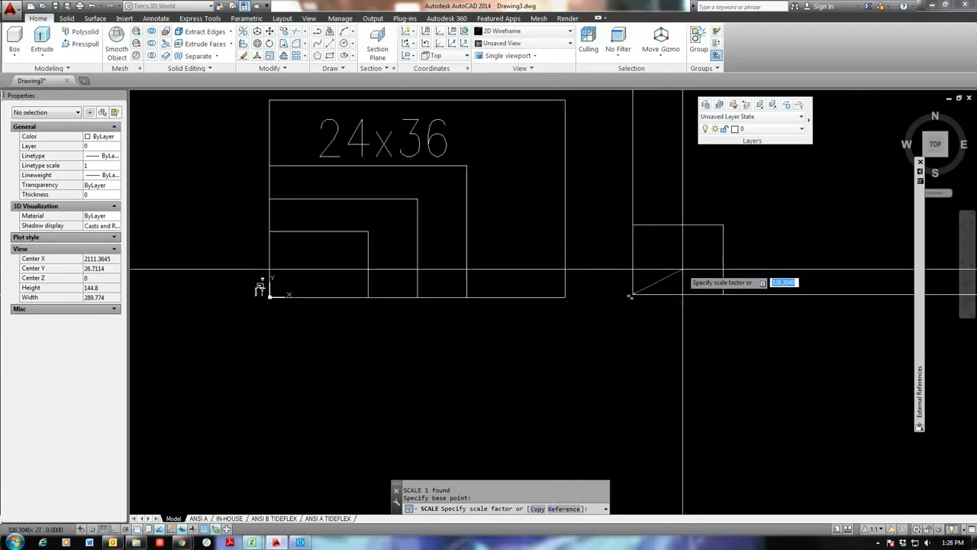
pyautogui.press('Return')
# Delete the overlapping duplicate small rectangle, then start selecting the small square.
pyautogui.scroll(-1, 683, 269)
pyautogui.moveTo(709, 298); pyautogui.dragTo(462, 316, button='middle')
pyautogui.click(487, 271)
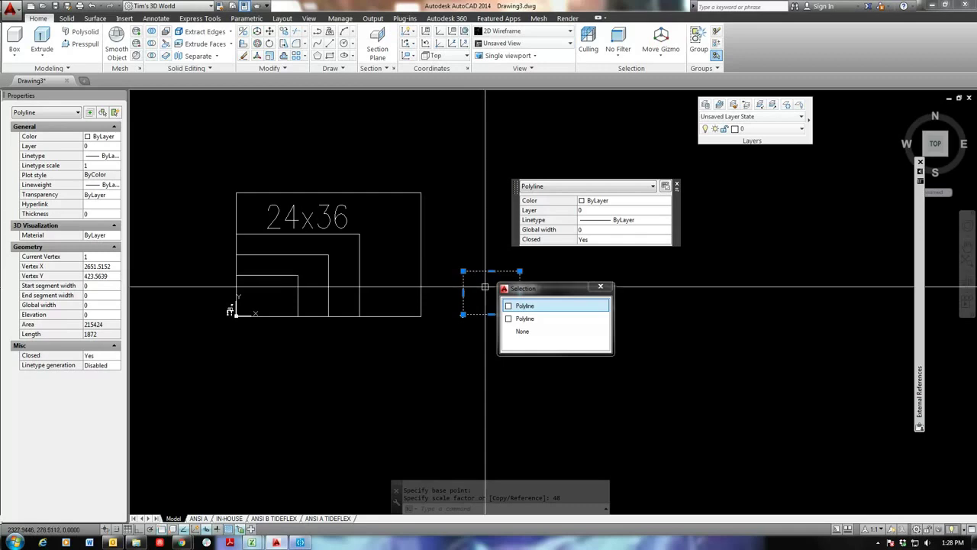
pyautogui.press('Delete')
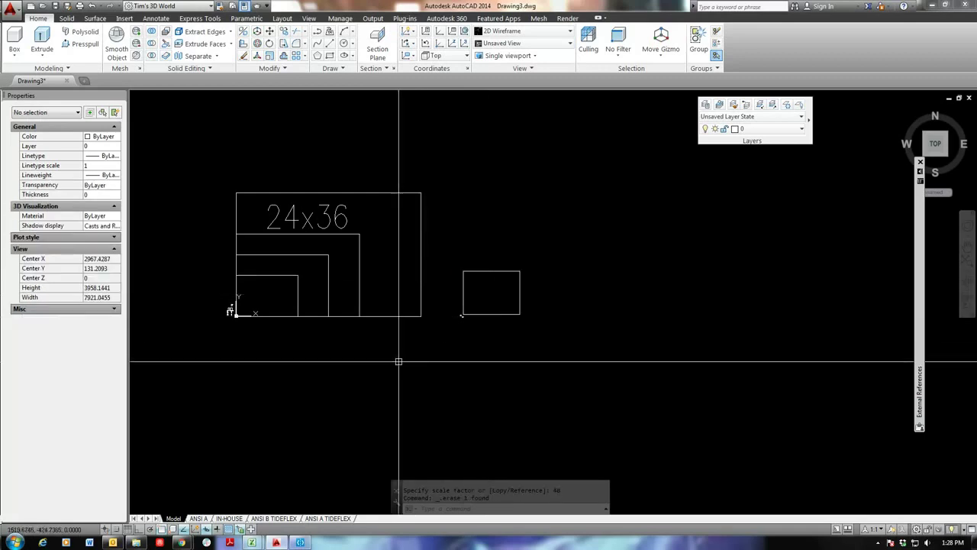
pyautogui.scroll(5, 523, 267)
pyautogui.scroll(5, 524, 267)
pyautogui.click(547, 252)
# Copy the small rectangle at the origin to a nearby spot with COPY.
pyautogui.click(525, 268)
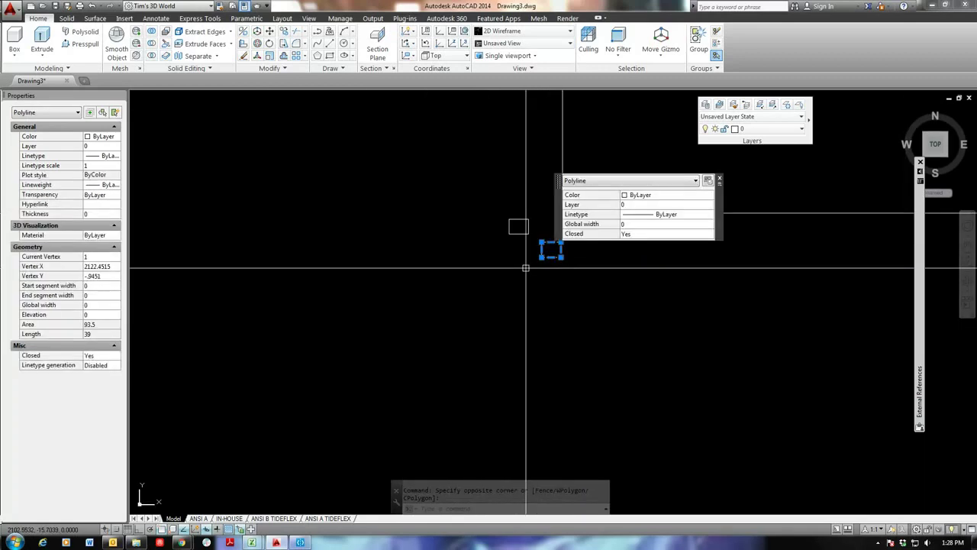
pyautogui.write('co')
pyautogui.press('Return')
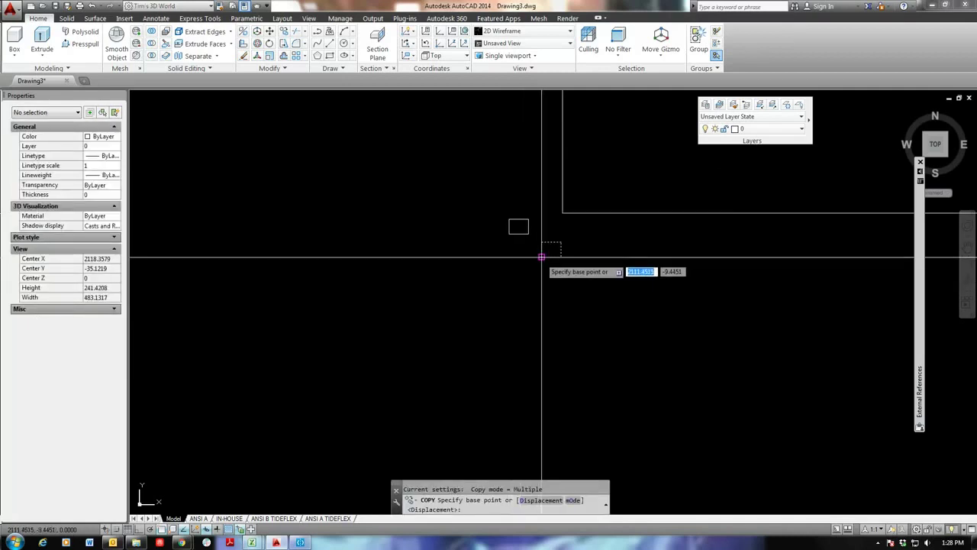
pyautogui.click(541, 258)
pyautogui.click(563, 212)
pyautogui.rightClick(611, 190)
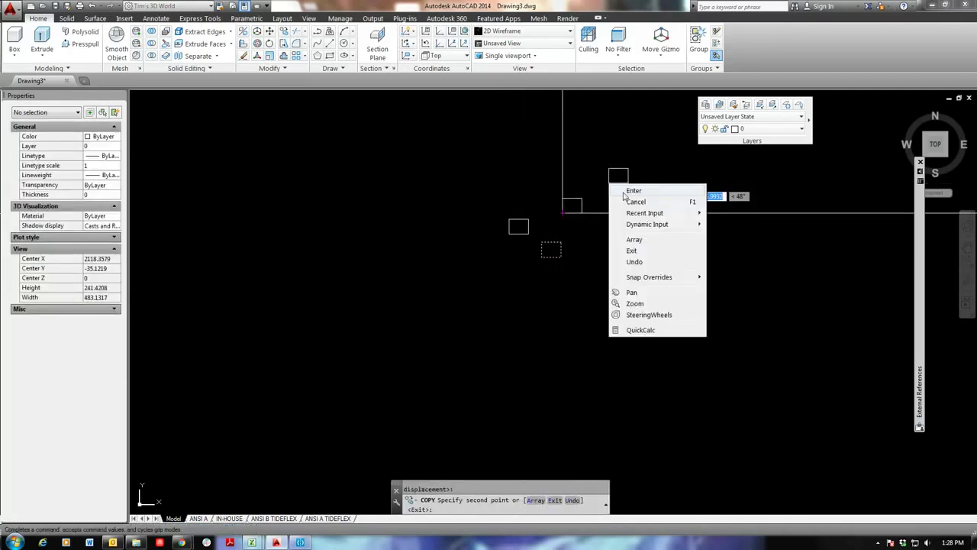
pyautogui.click(631, 190)
# Scale the copied rectangle by a factor of 32.
pyautogui.click(572, 199)
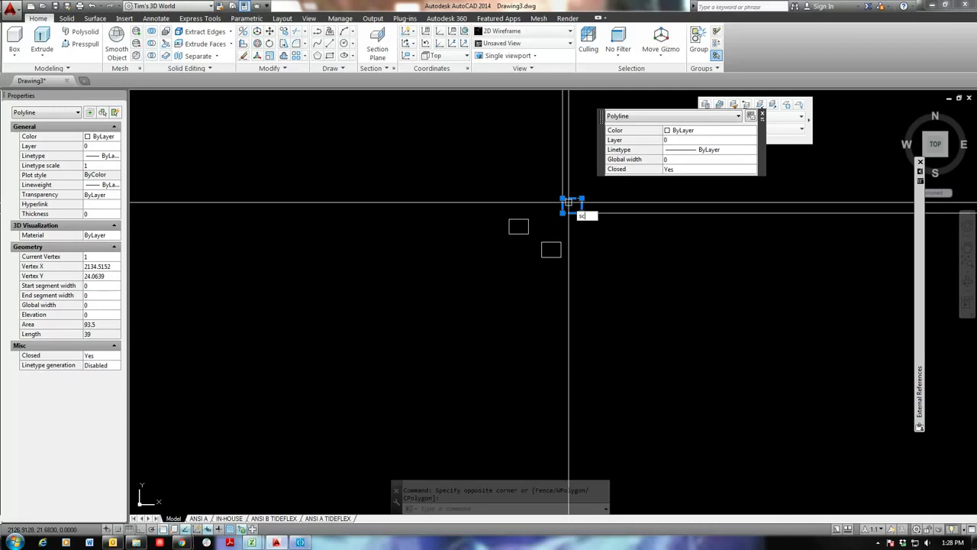
pyautogui.press('Return')
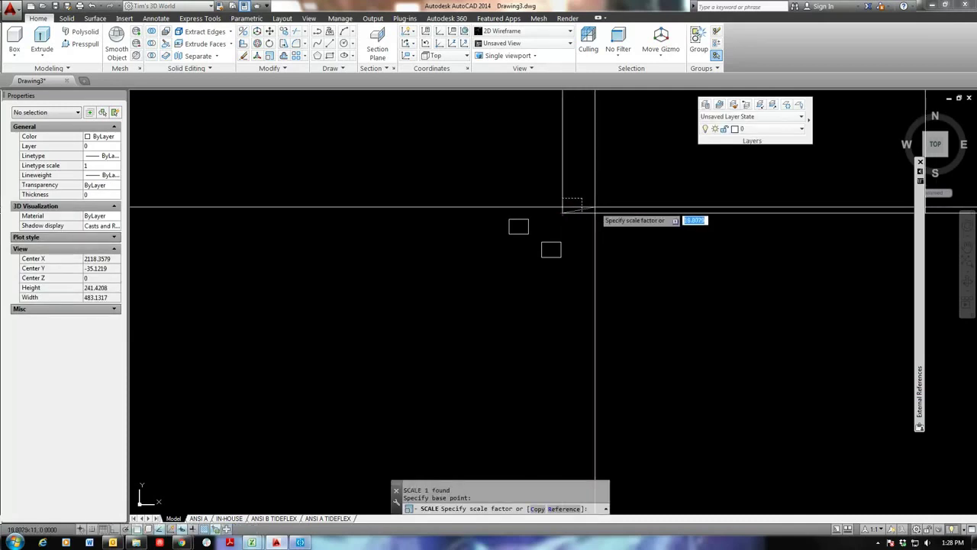
pyautogui.write('2')
pyautogui.press('Return')
pyautogui.scroll(-5, 595, 240)
pyautogui.scroll(-5, 562, 273)
pyautogui.scroll(3, 534, 259)
# Move a small square onto the origin corner and scale it by 24.
pyautogui.click(457, 227)
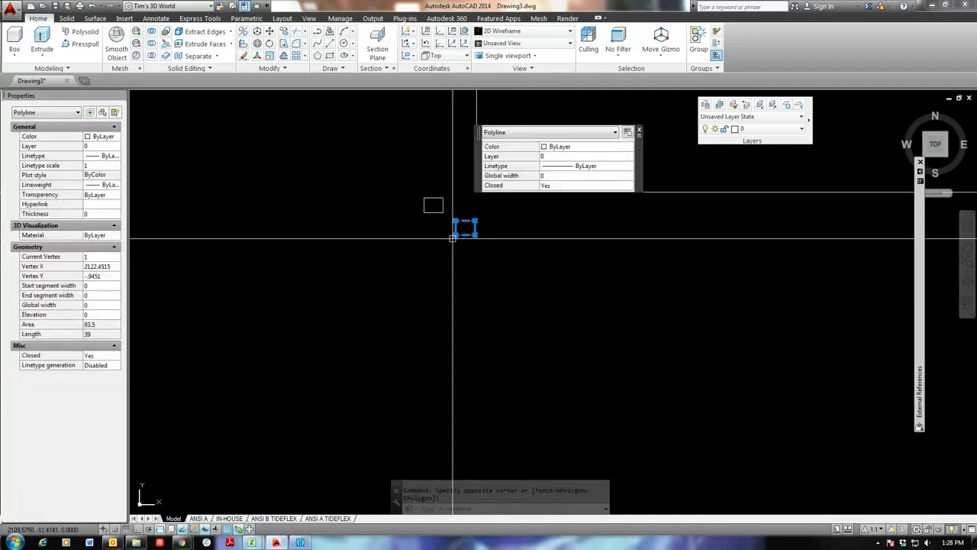
pyautogui.write('m')
pyautogui.press('Return')
pyautogui.click(456, 233)
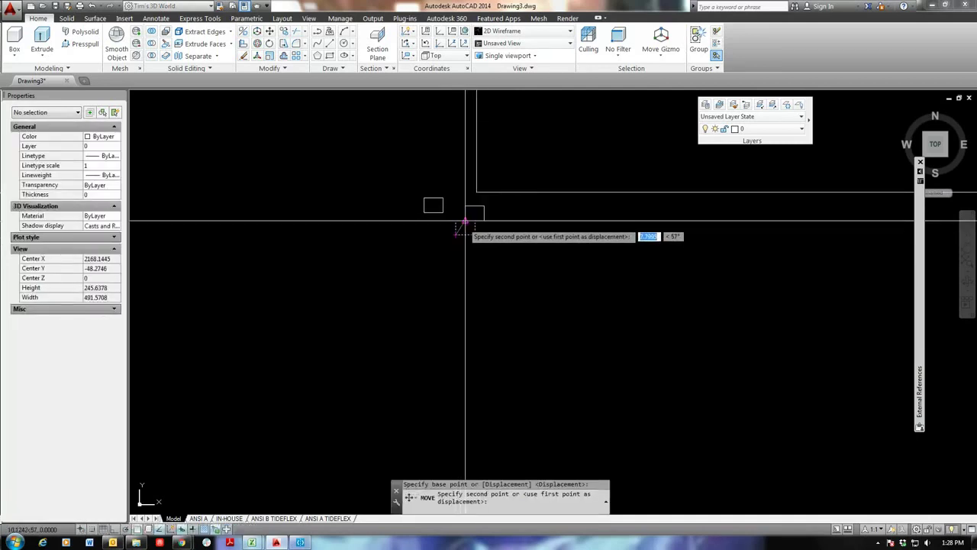
pyautogui.click(475, 192)
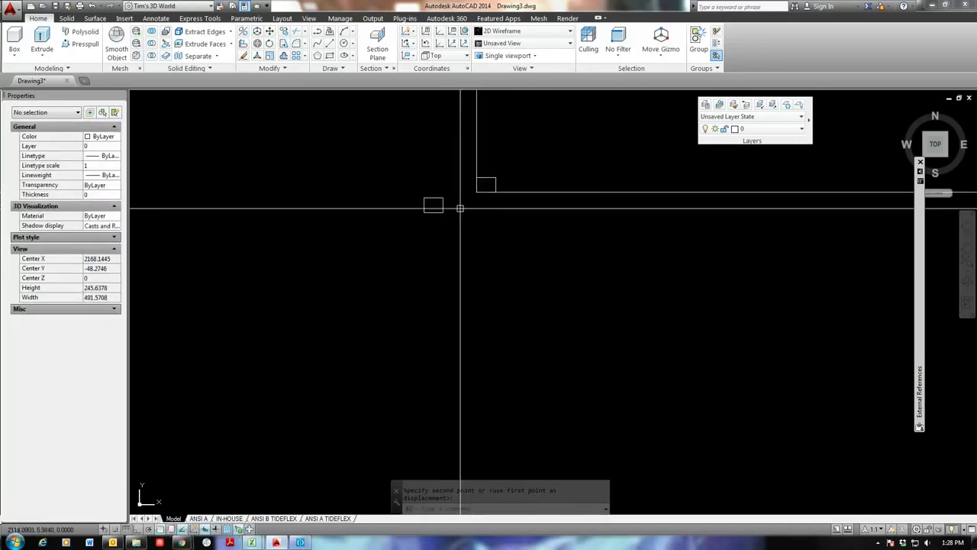
pyautogui.write('sc')
pyautogui.press('Return')
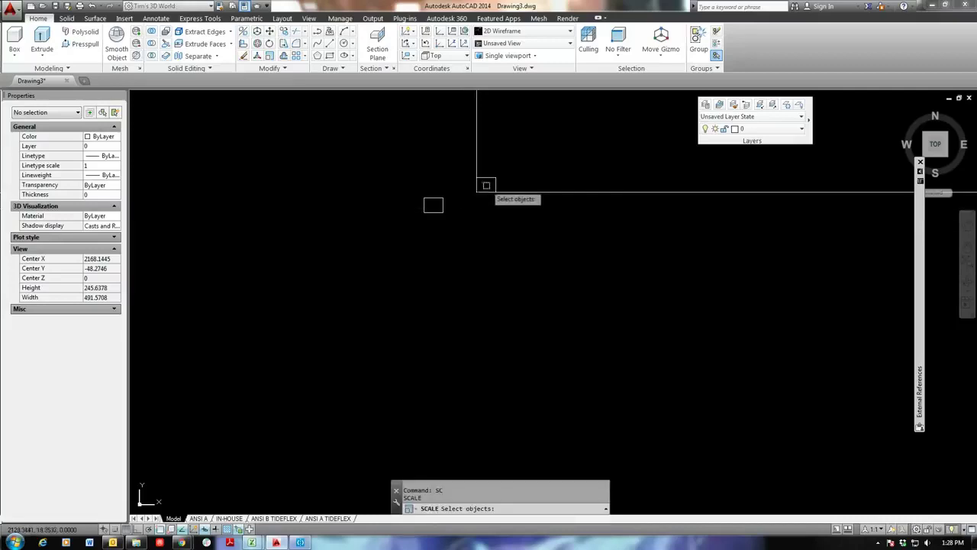
pyautogui.press('Return')
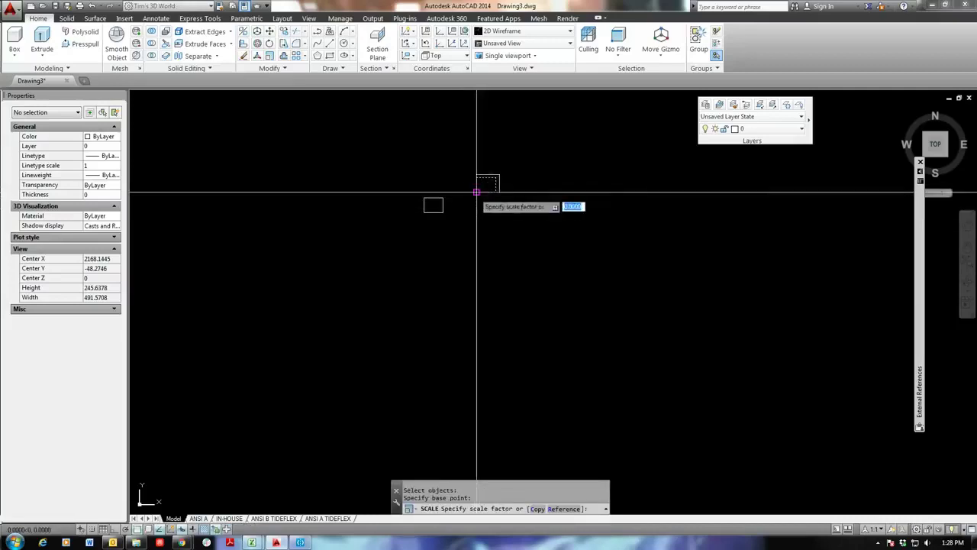
pyautogui.write('24')
pyautogui.press('Return')
# Move another small rectangle to the origin and begin scaling it.
pyautogui.scroll(-3, 497, 207)
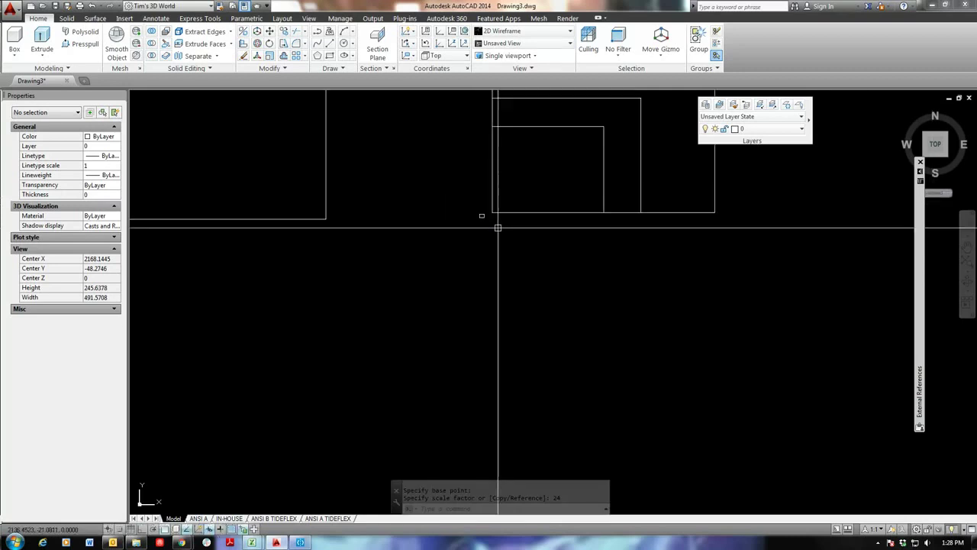
pyautogui.click(451, 242)
pyautogui.rightClick(432, 199)
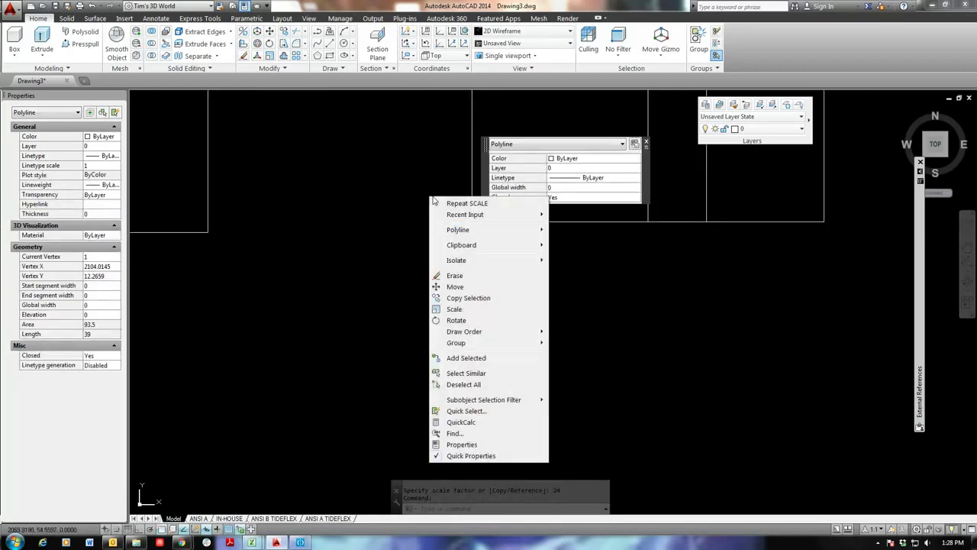
pyautogui.moveTo(465, 215)
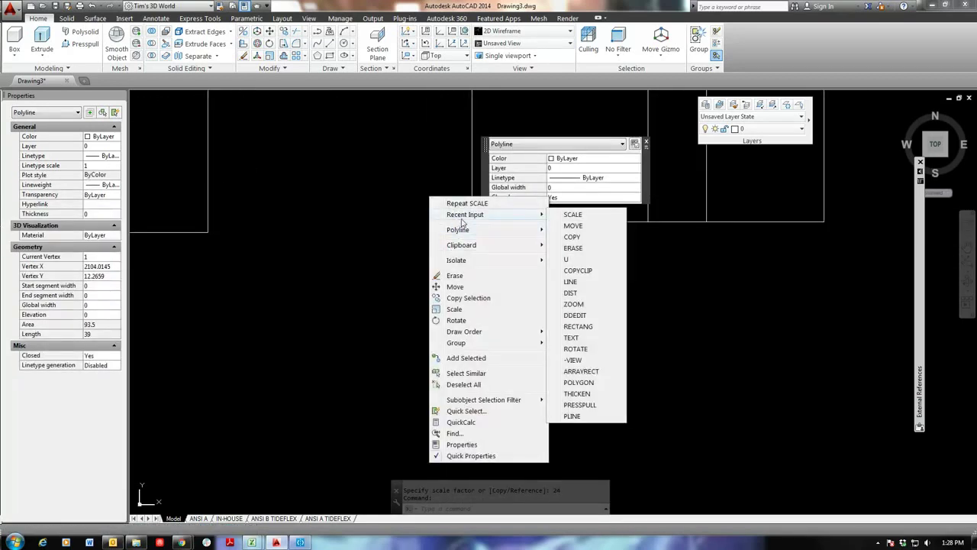
pyautogui.click(573, 226)
pyautogui.scroll(2, 451, 218)
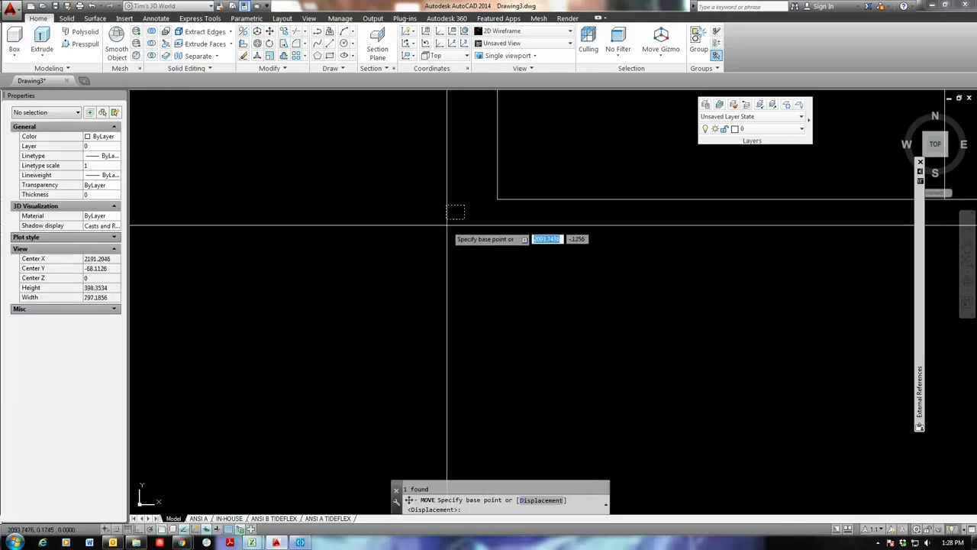
pyautogui.click(449, 216)
pyautogui.click(502, 200)
pyautogui.click(500, 192)
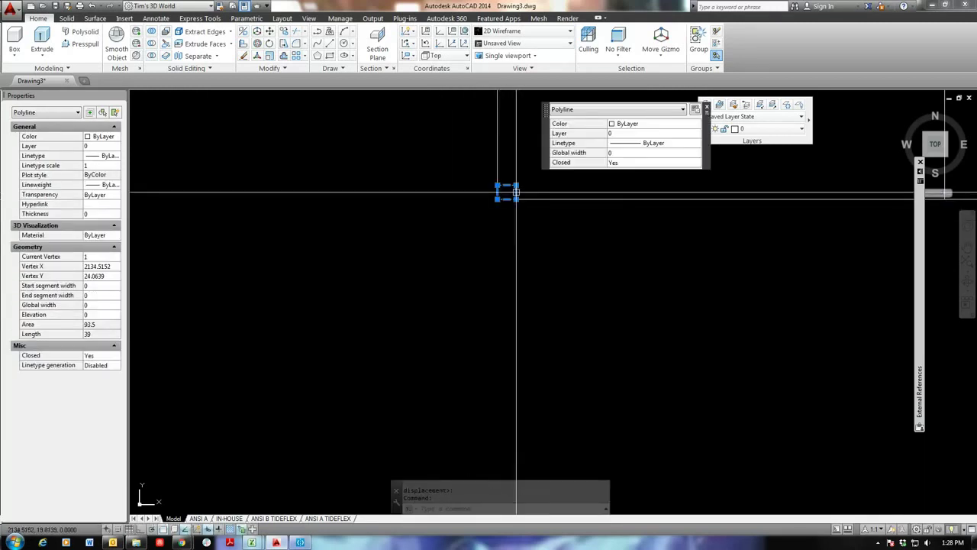
pyautogui.rightClick(505, 161)
pyautogui.moveTo(540, 176)
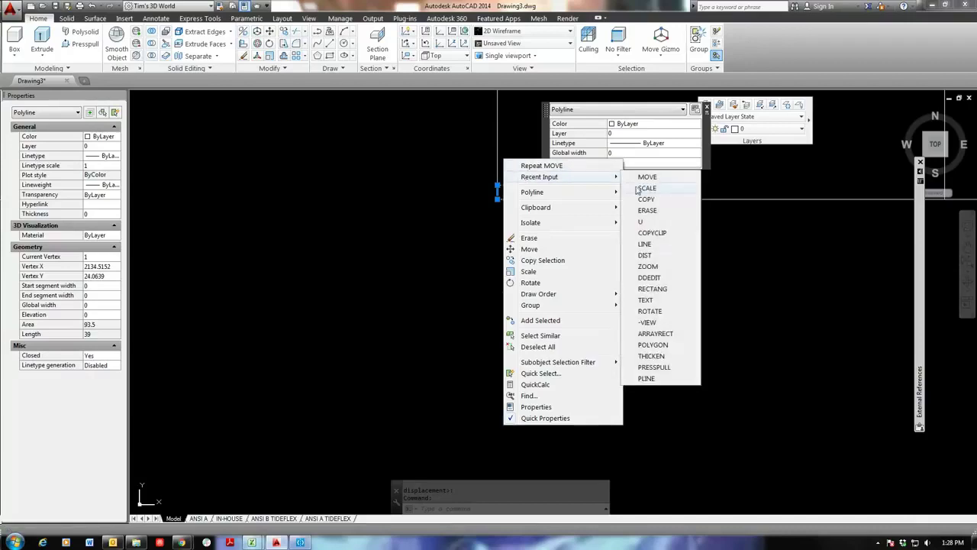
pyautogui.click(646, 188)
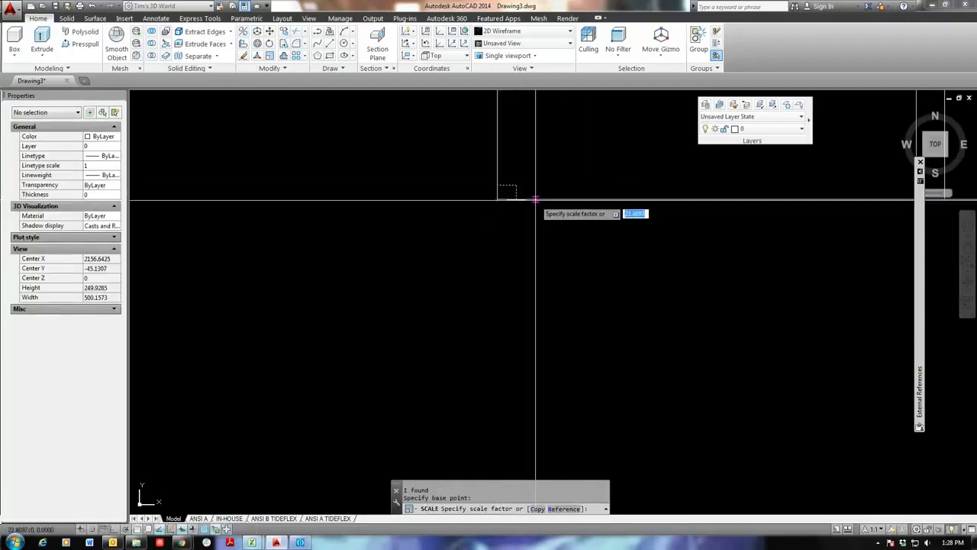